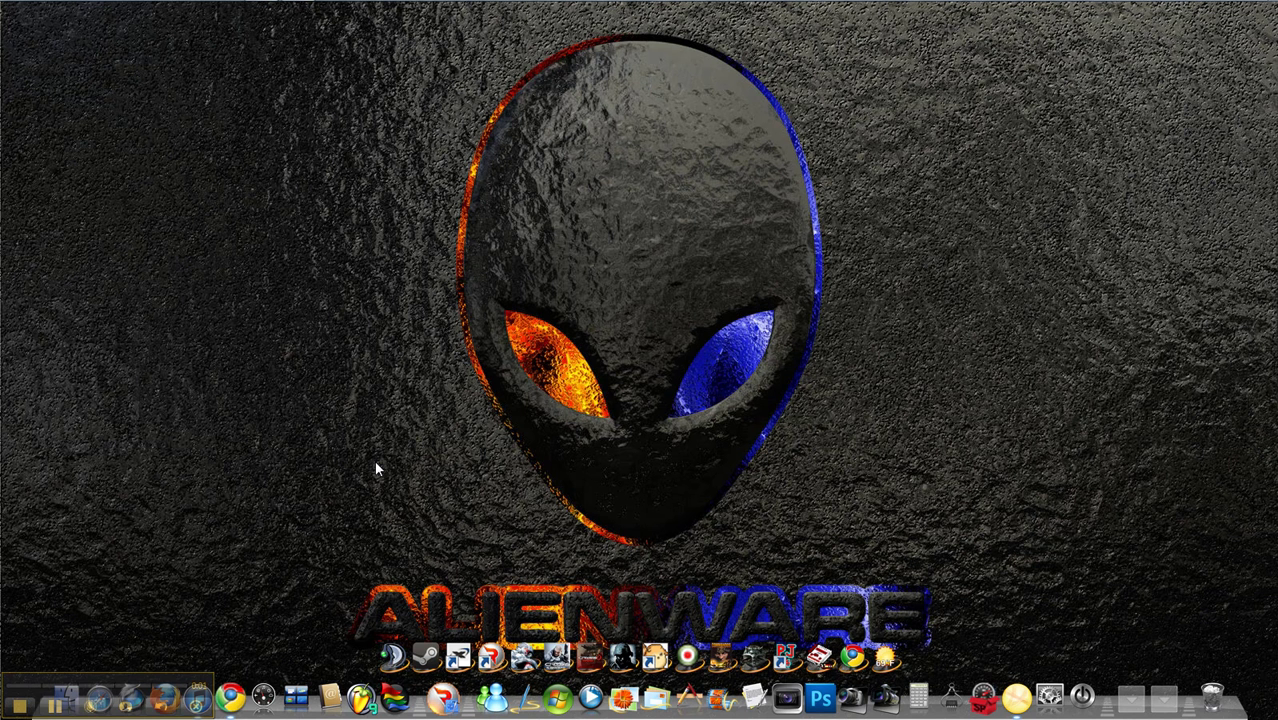
- Open the Computer view, check free space on C: and D:, and browse to OS (C:)
left_click(20, 12)
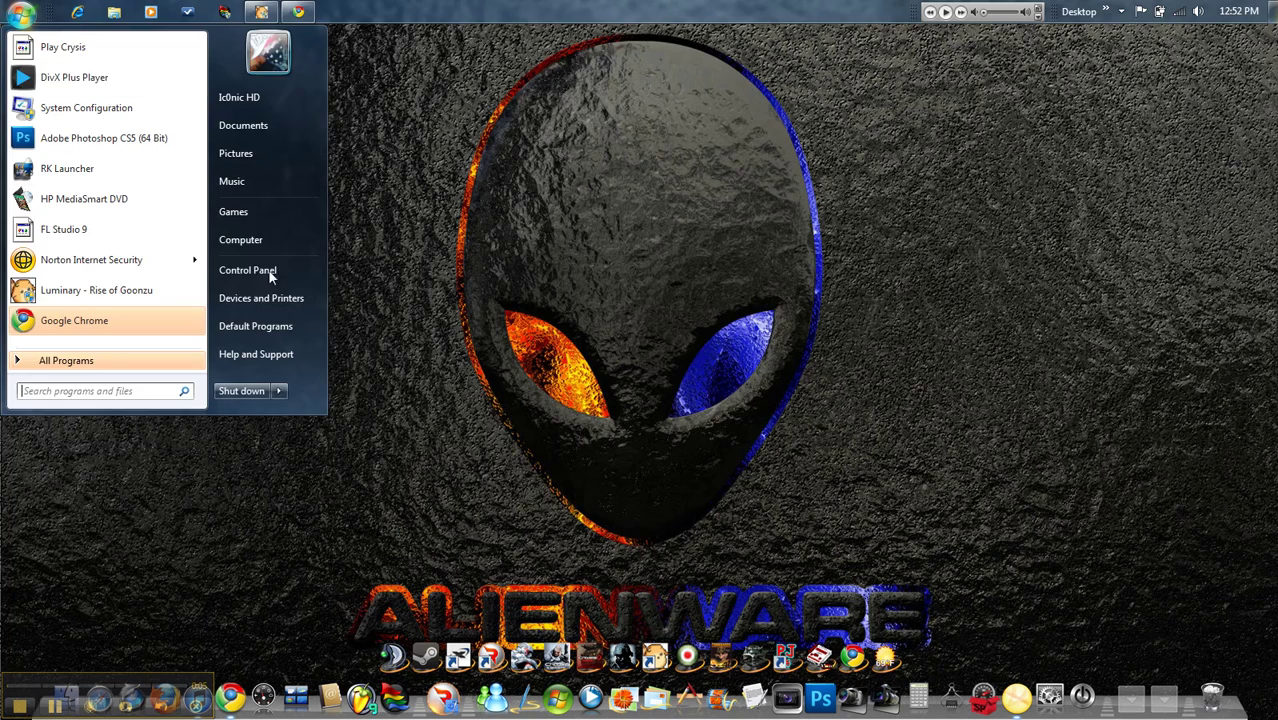
left_click(253, 240)
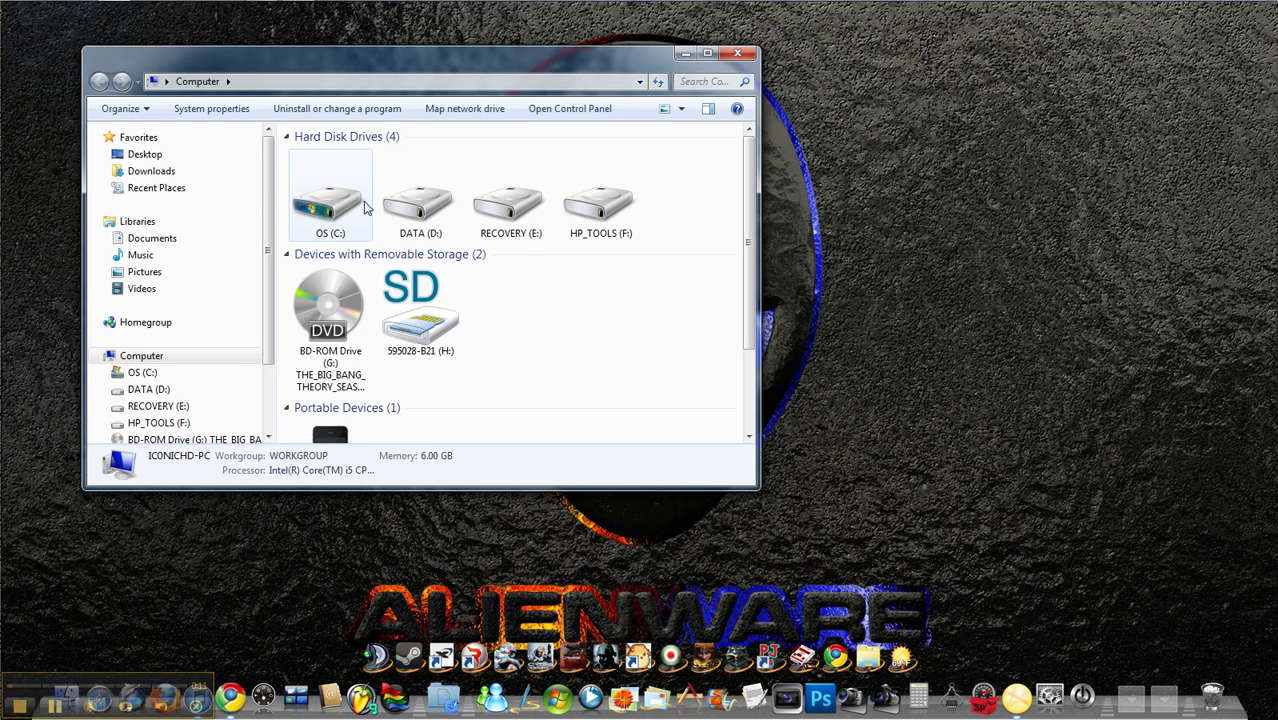
mouse_move(364, 206)
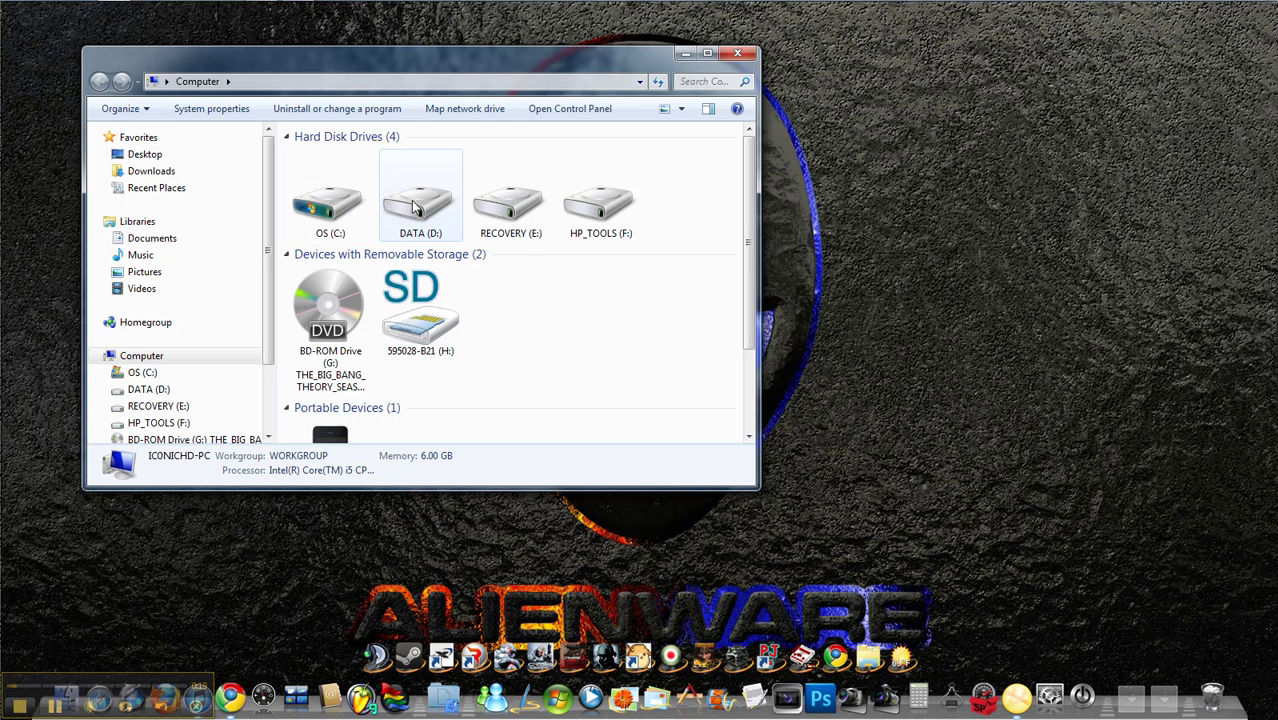
mouse_move(414, 206)
left_click(140, 374)
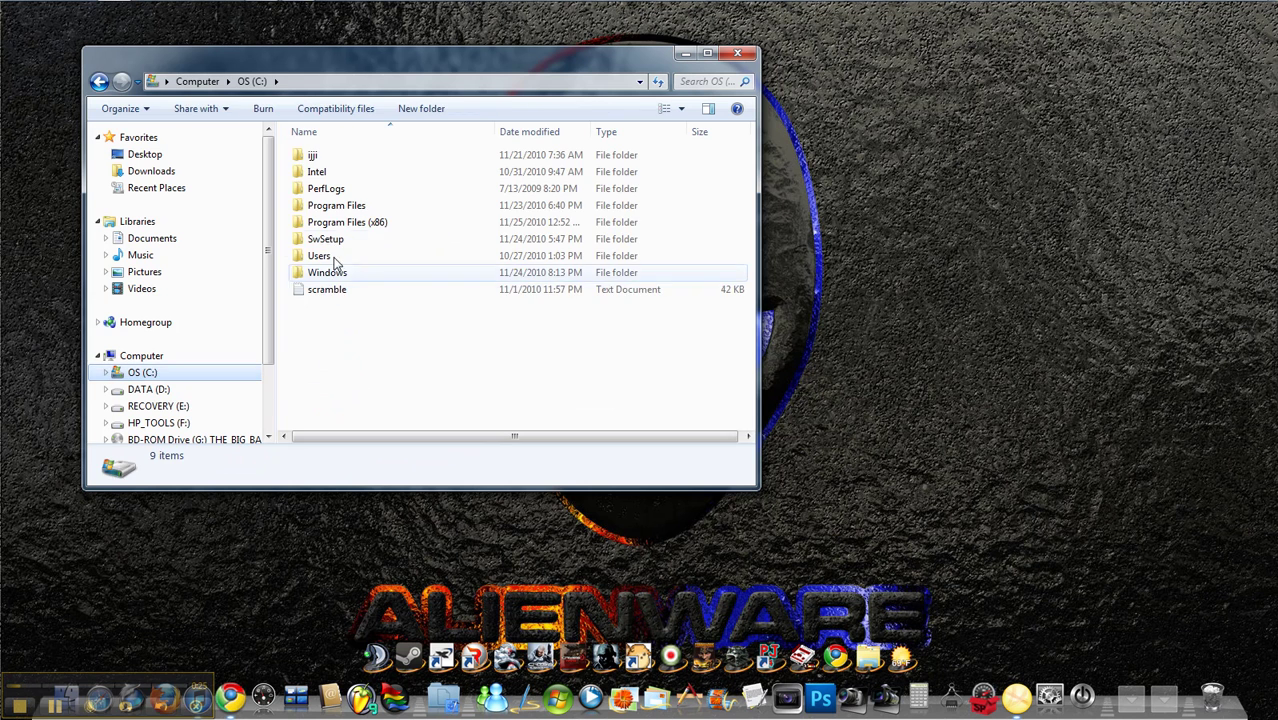
- Open Program Files (x86) on C: and scroll down to the Luminary folder
left_click(339, 226)
double_click(338, 226)
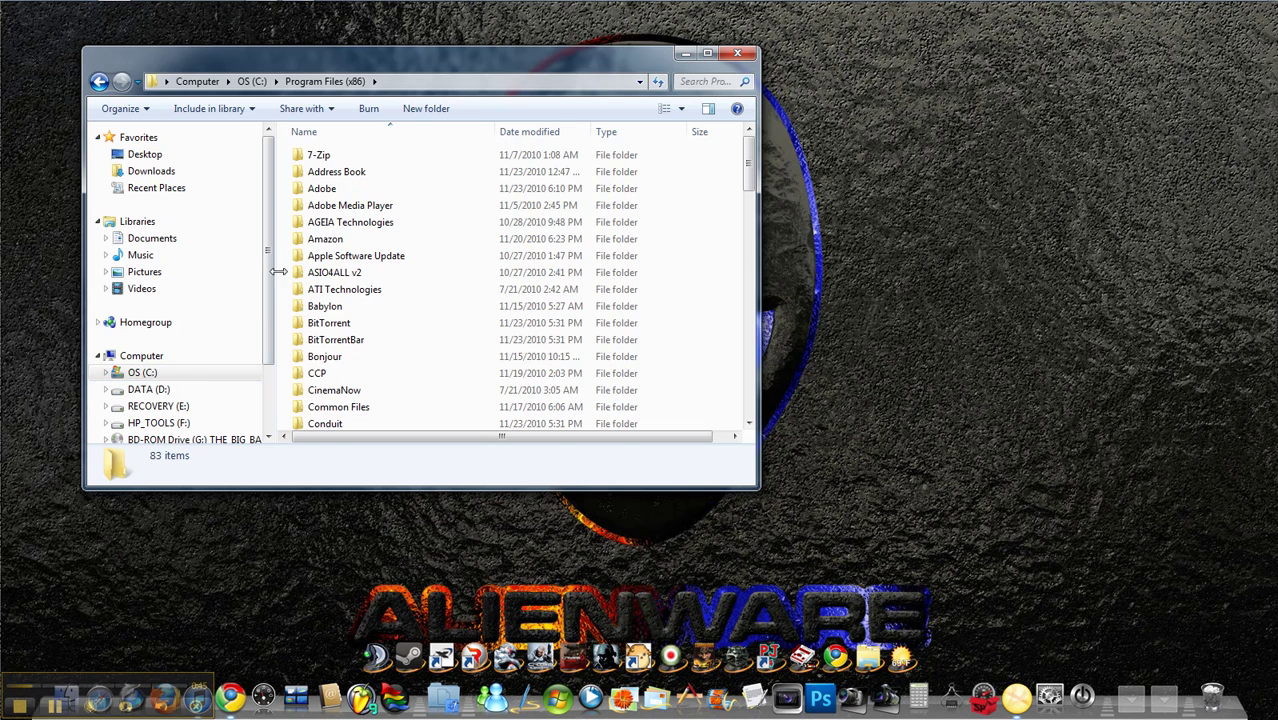
scroll(340, 358, "down", 10)
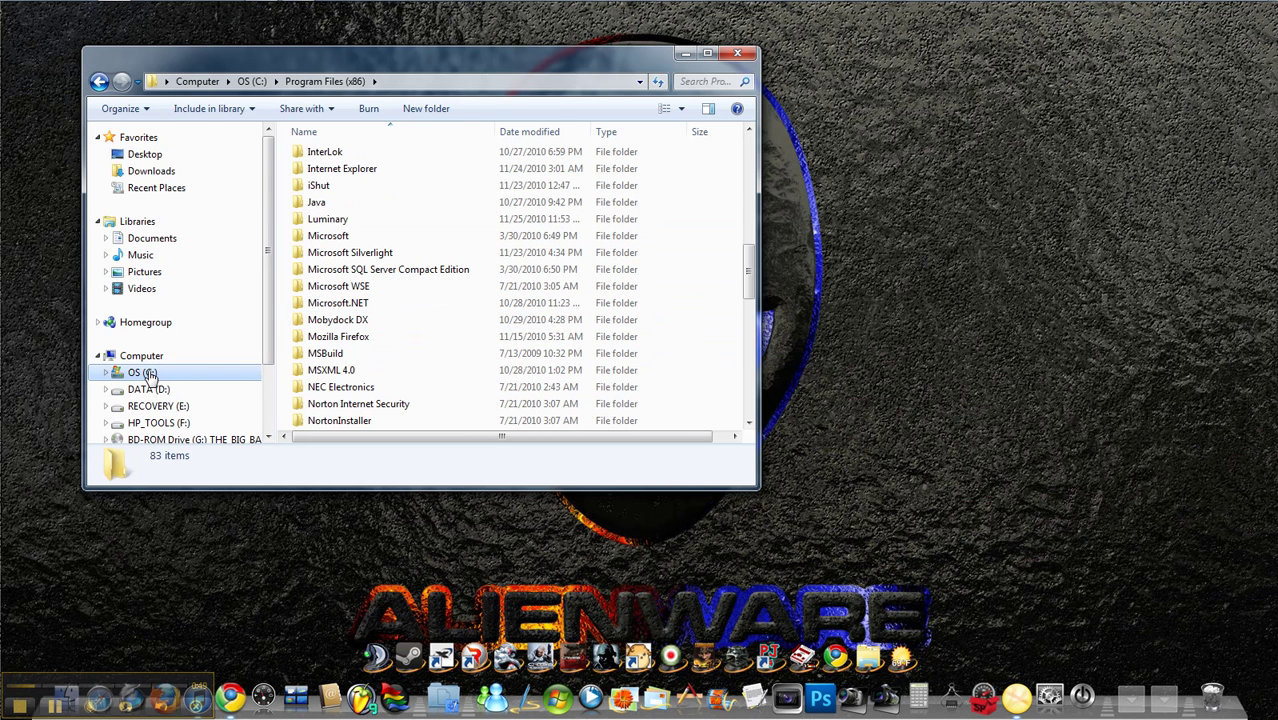
- Test the old FL Studio 9 dock shortcut, dismiss the 'Windows cannot find' error, and open DATA (D:)
left_click(360, 697)
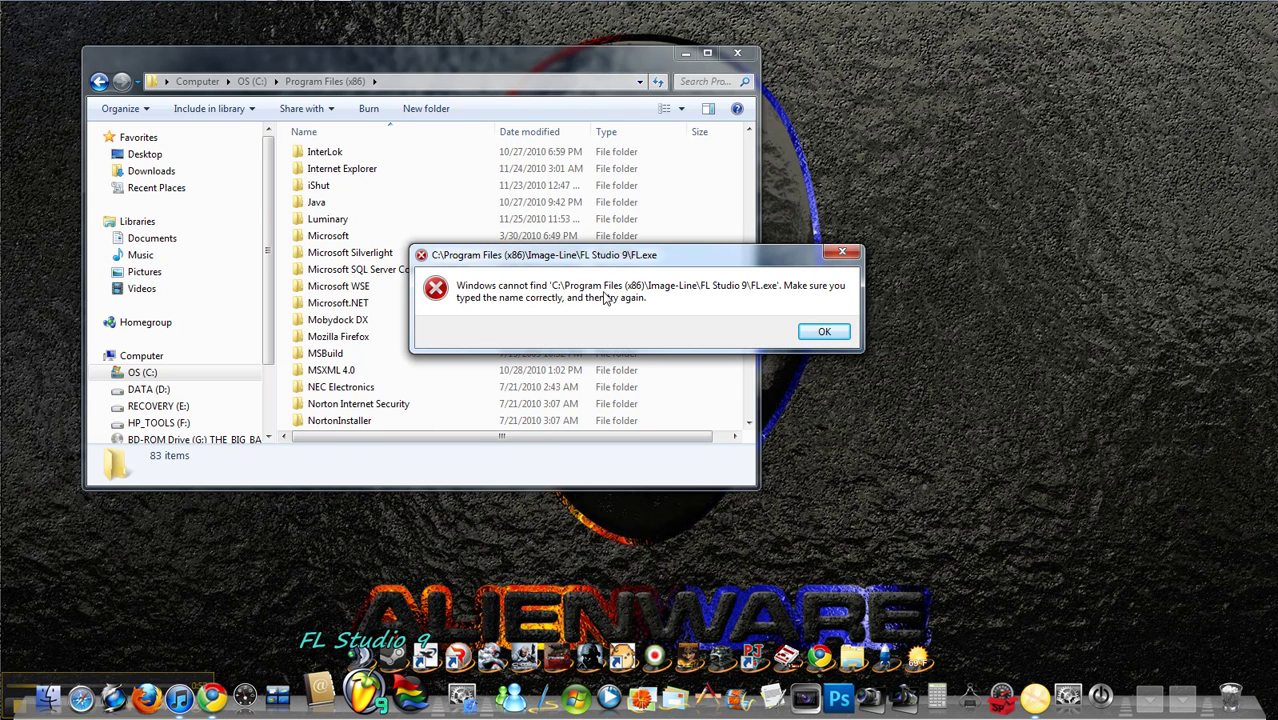
left_click(820, 332)
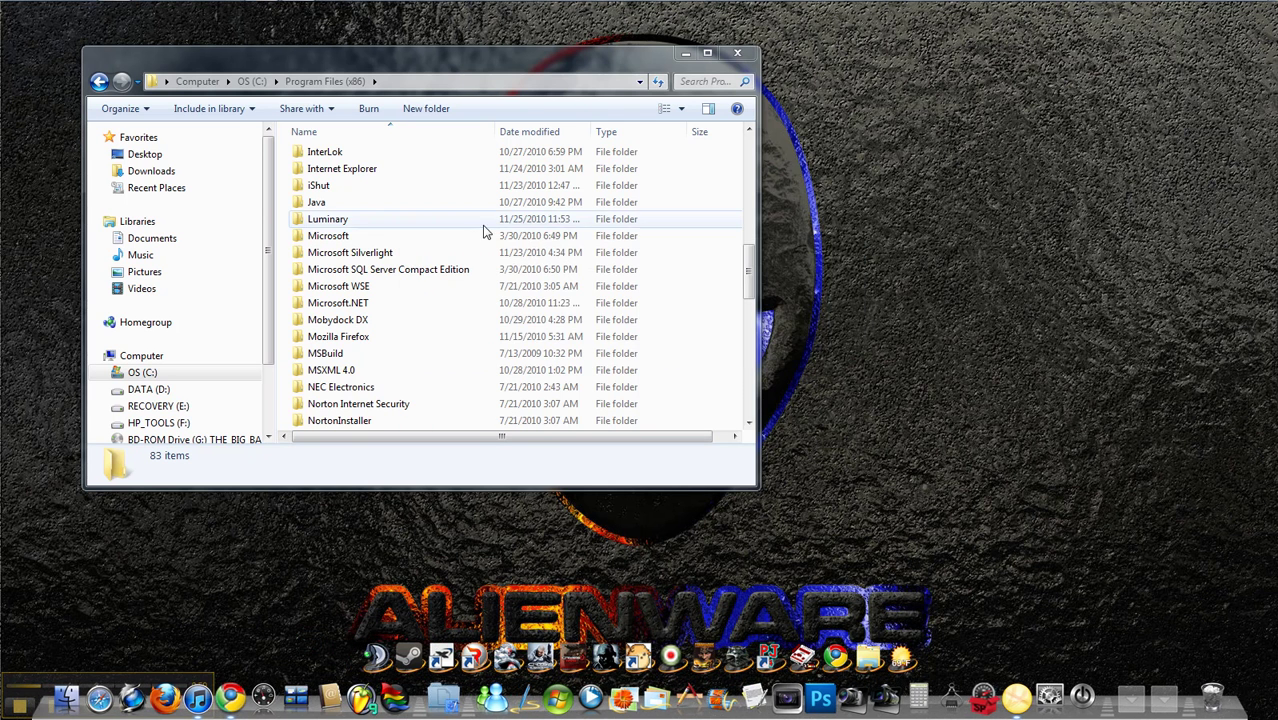
left_click(126, 392)
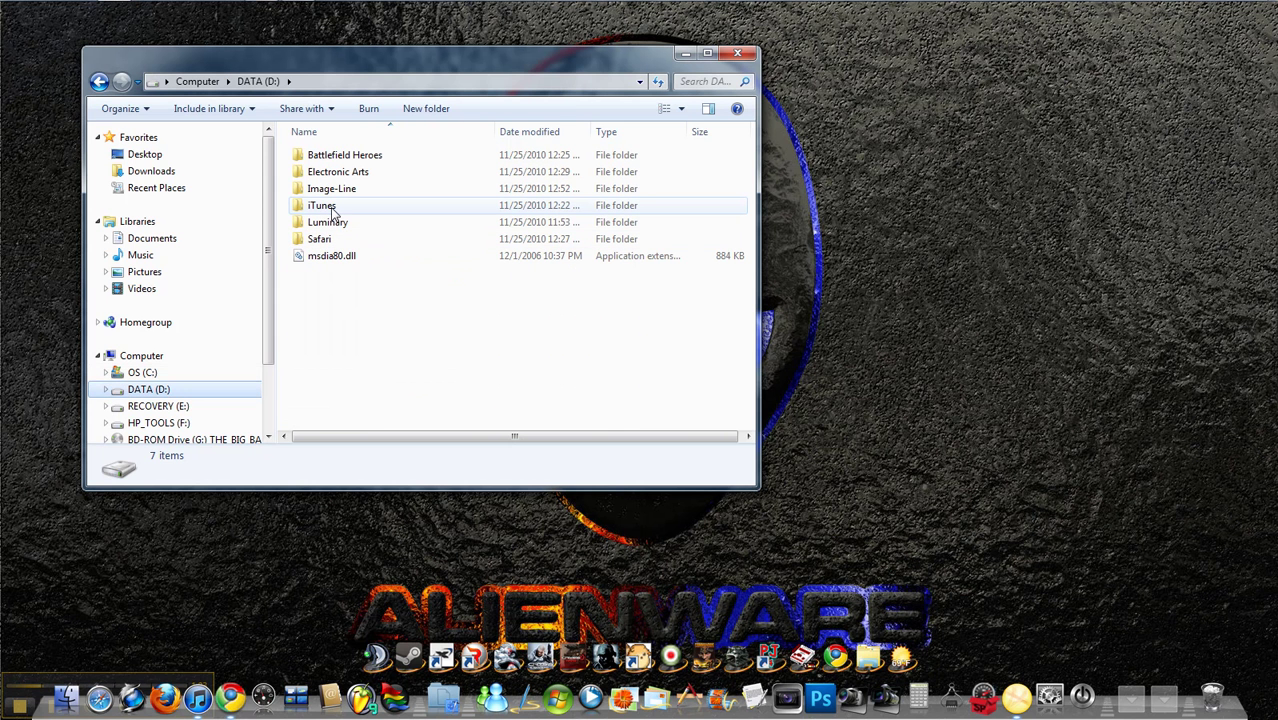
- Add a dock shortcut to FL.exe from D:'s Image-Line > FL Studio 9 folder
double_click(330, 188)
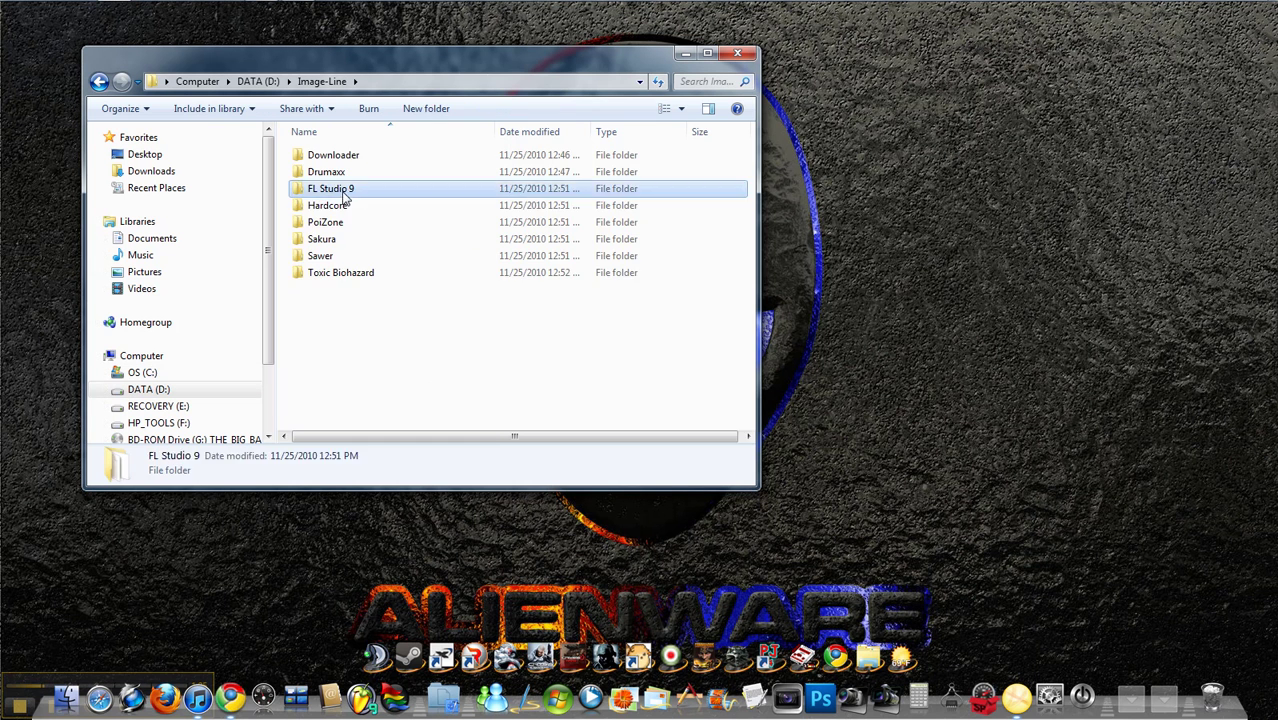
double_click(330, 188)
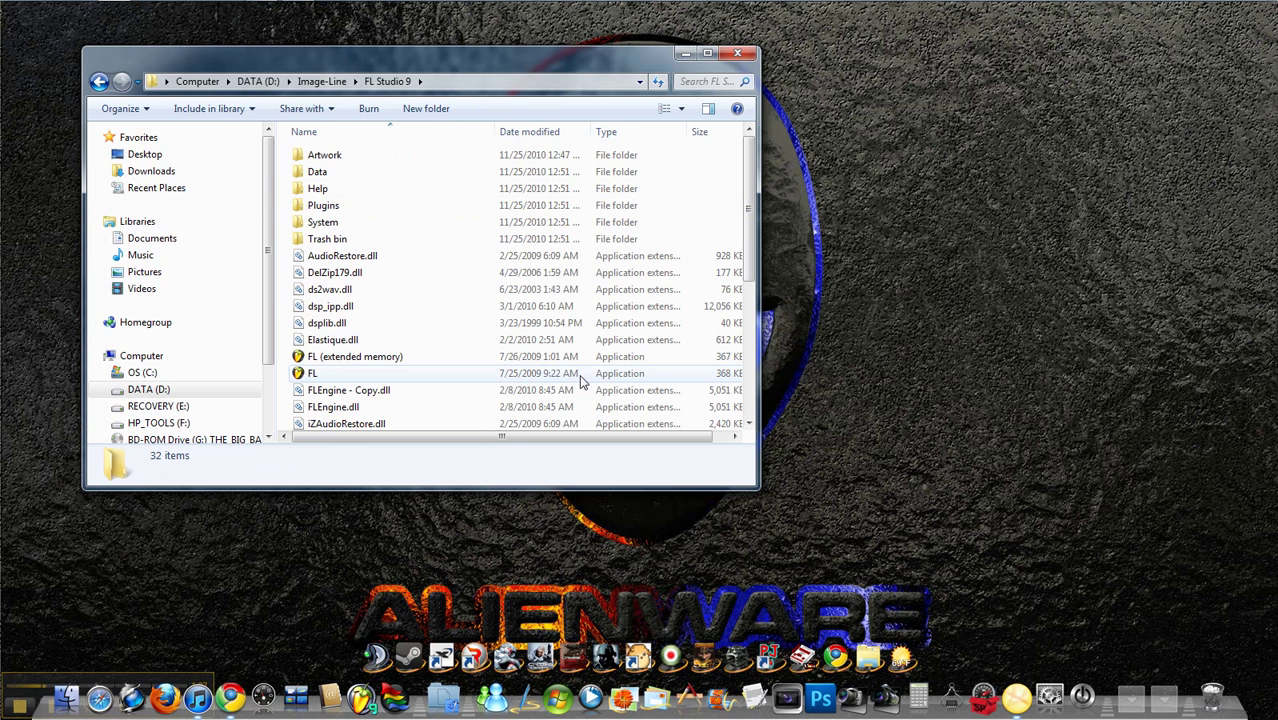
left_click_drag(314, 376, 345, 708)
- Test-launch FL Studio from the new shortcut, close it, and remove the old FL dock icon
left_click(345, 700)
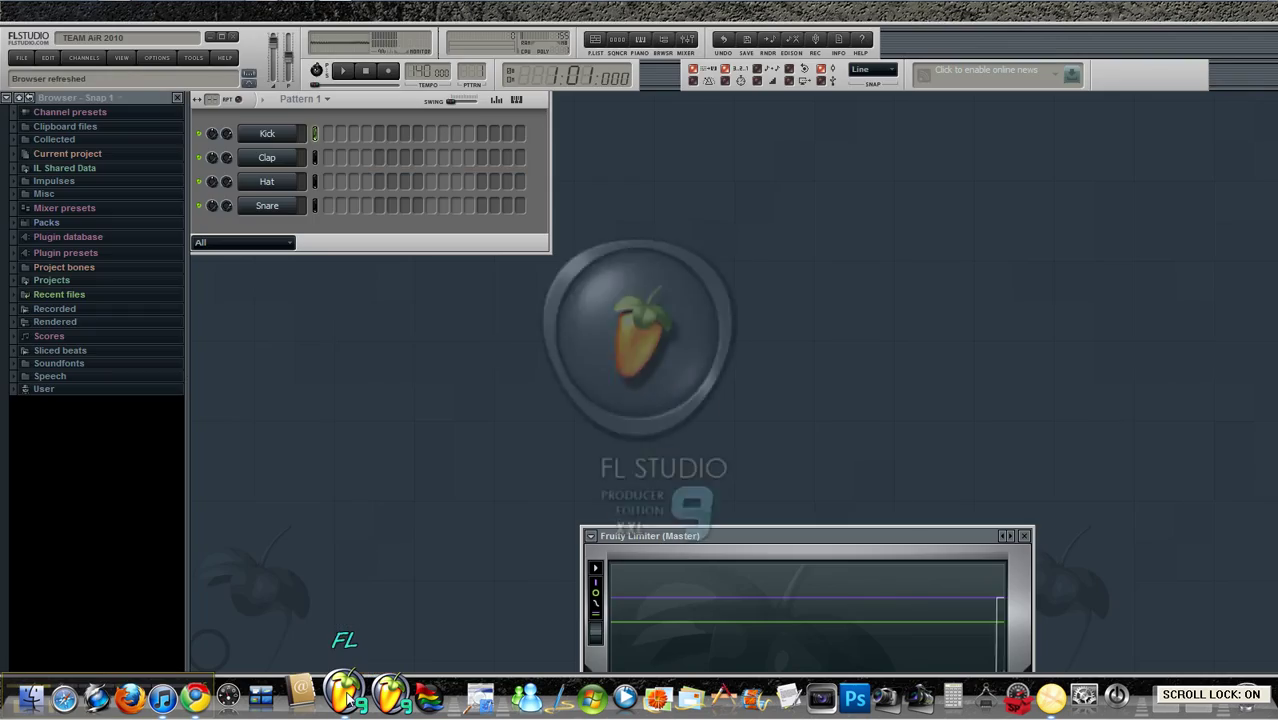
left_click(234, 40)
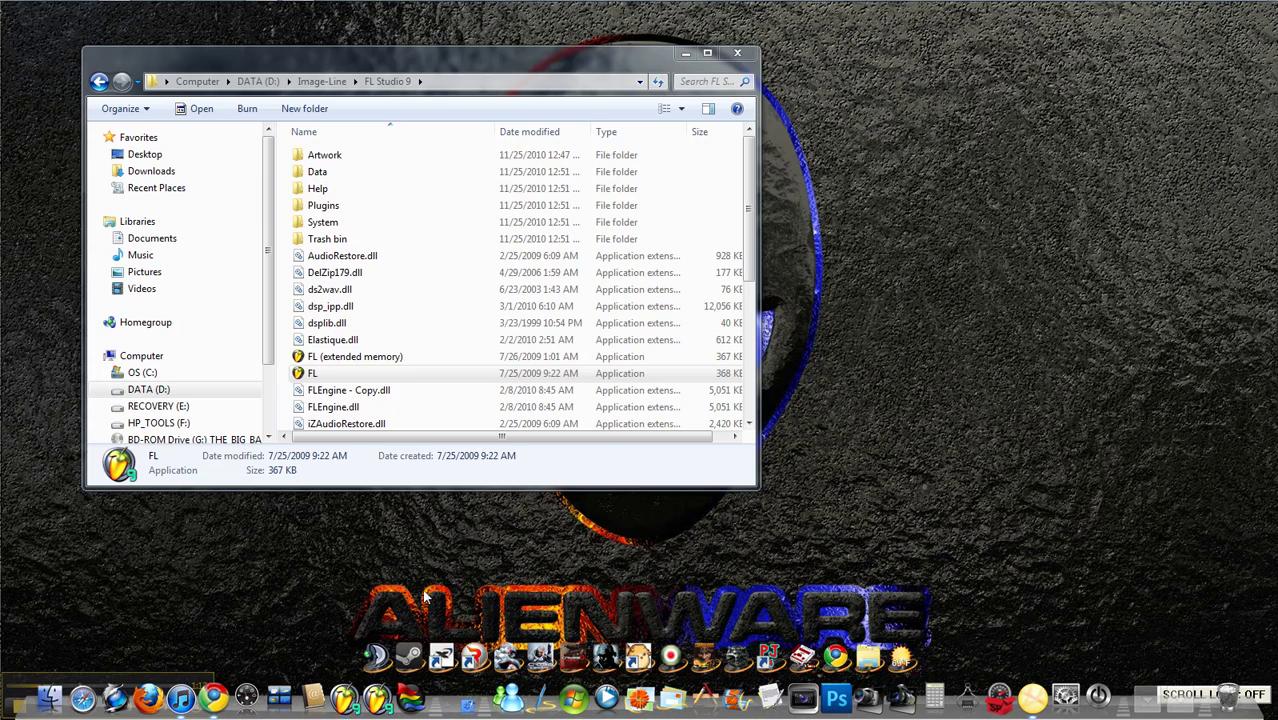
left_click_drag(378, 697, 396, 546)
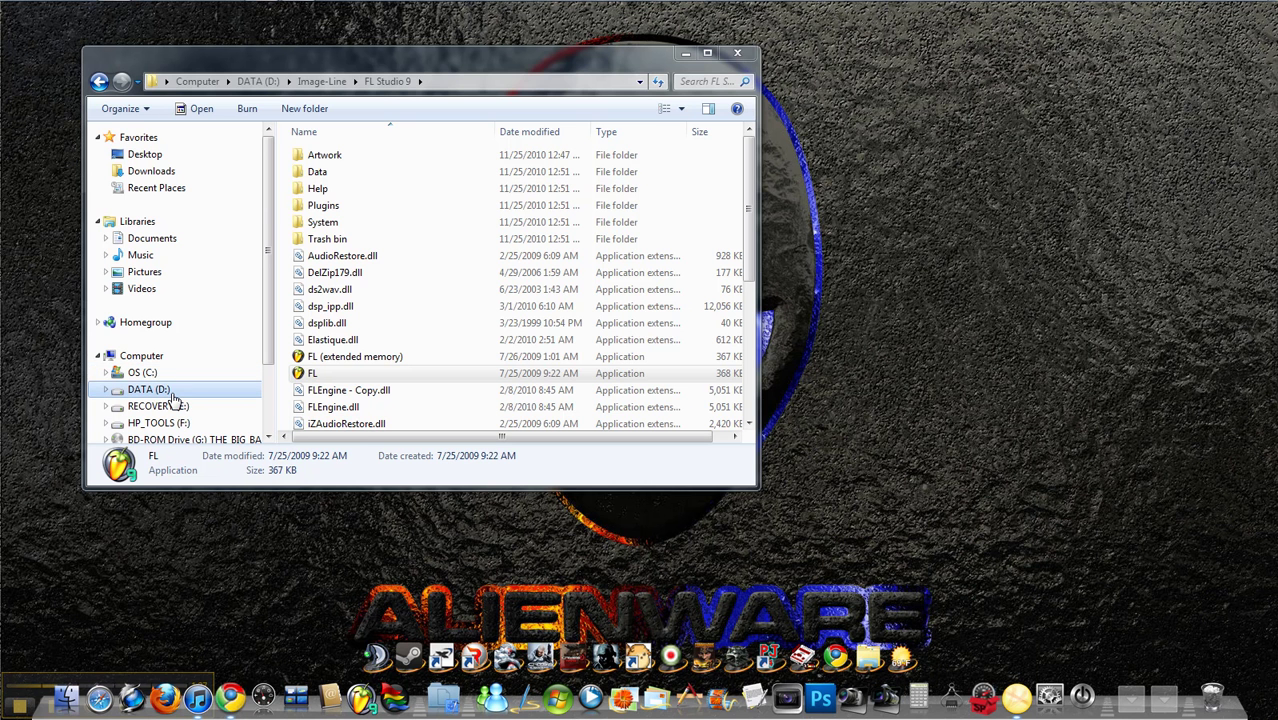
left_click(99, 81)
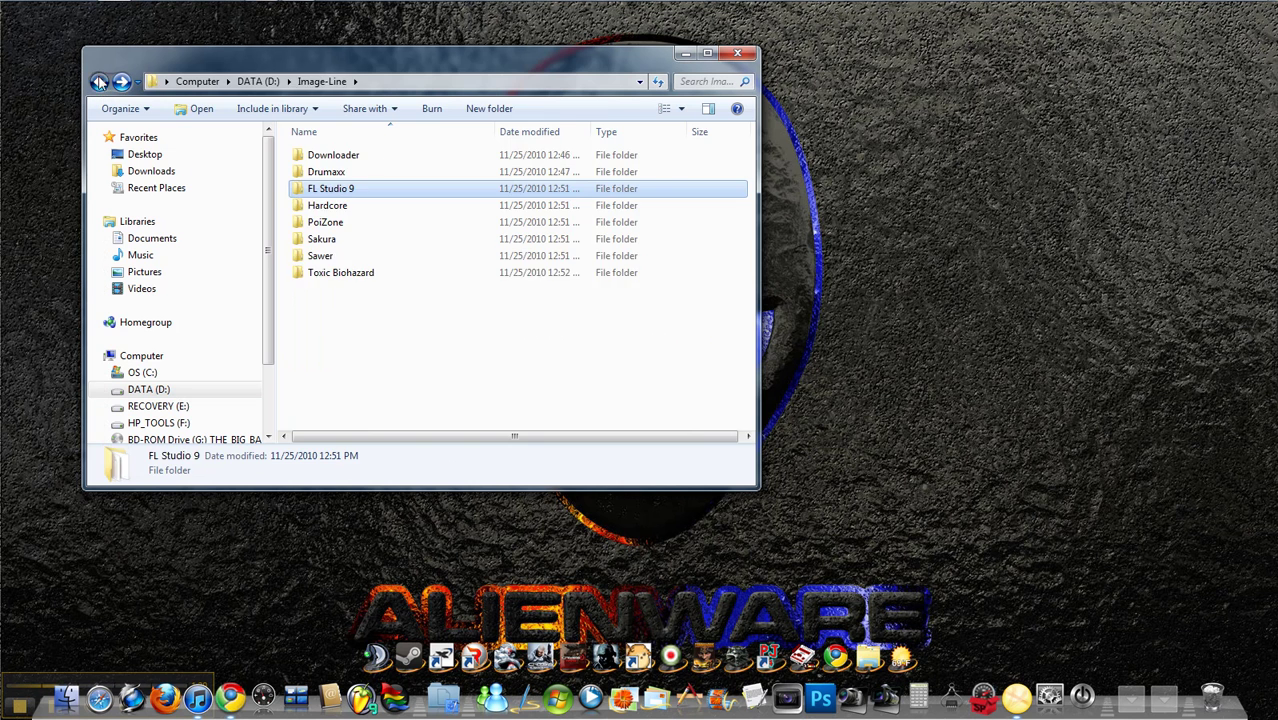
- Go back to Computer and open C: > Program Files (x86) > DAEMON Tools Toolbar
left_click(99, 81)
left_click(99, 81)
left_click(99, 81)
left_click(99, 81)
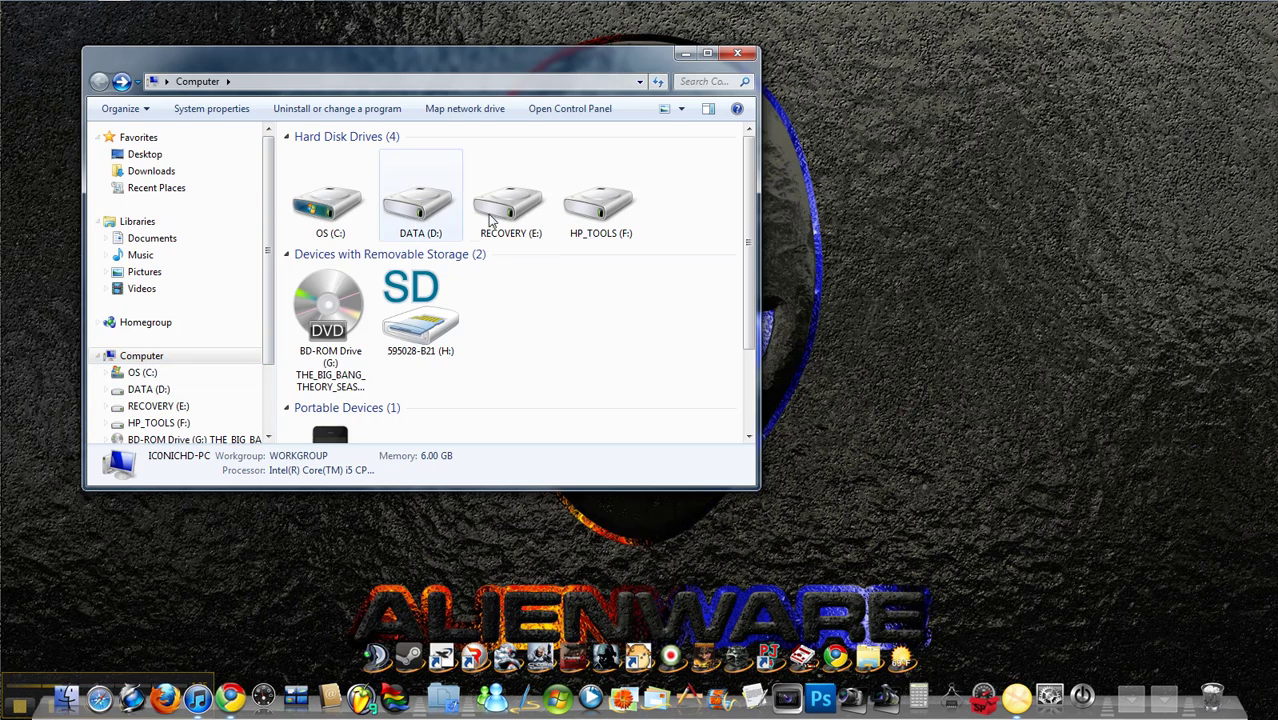
left_click(155, 374)
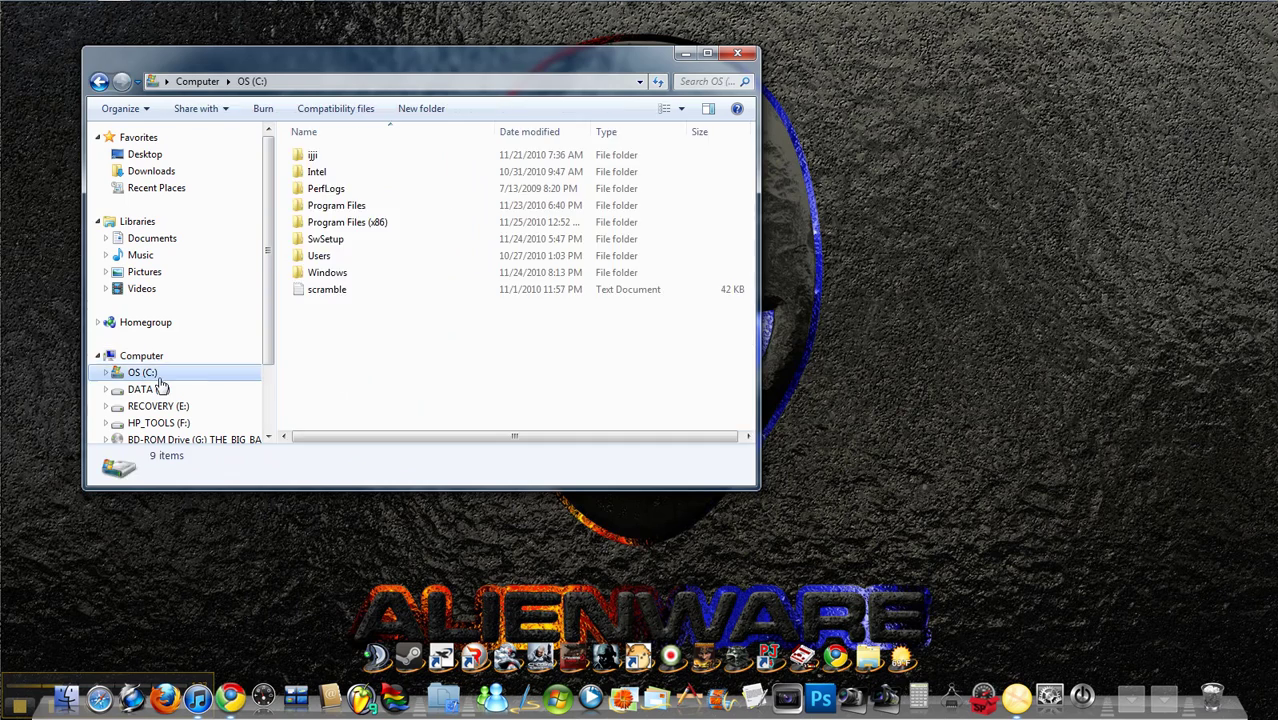
double_click(391, 222)
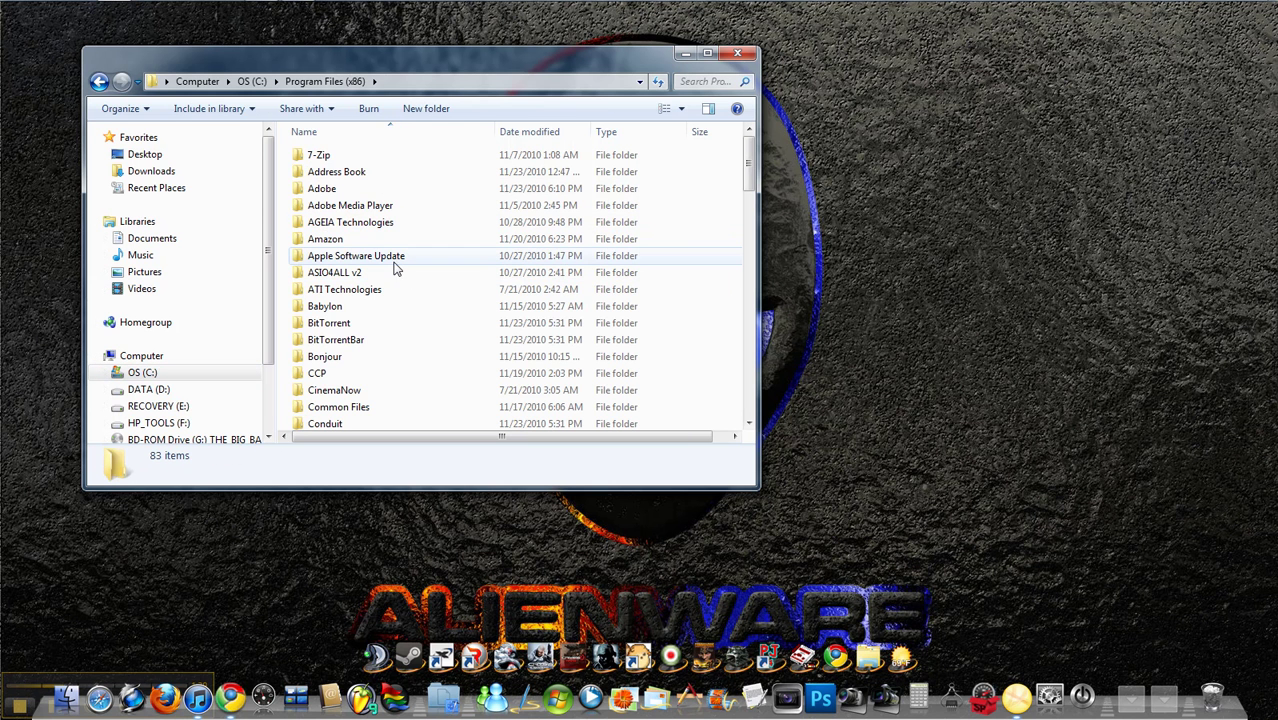
scroll(395, 268, "down", 3)
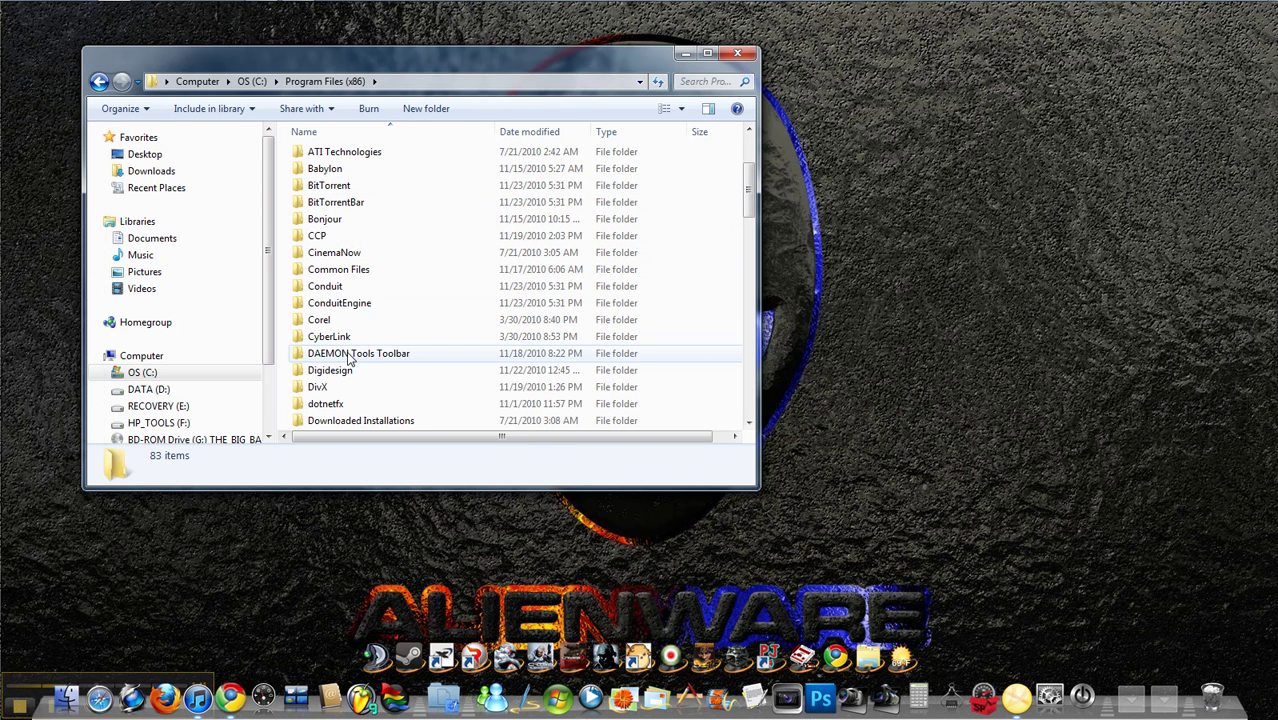
double_click(352, 355)
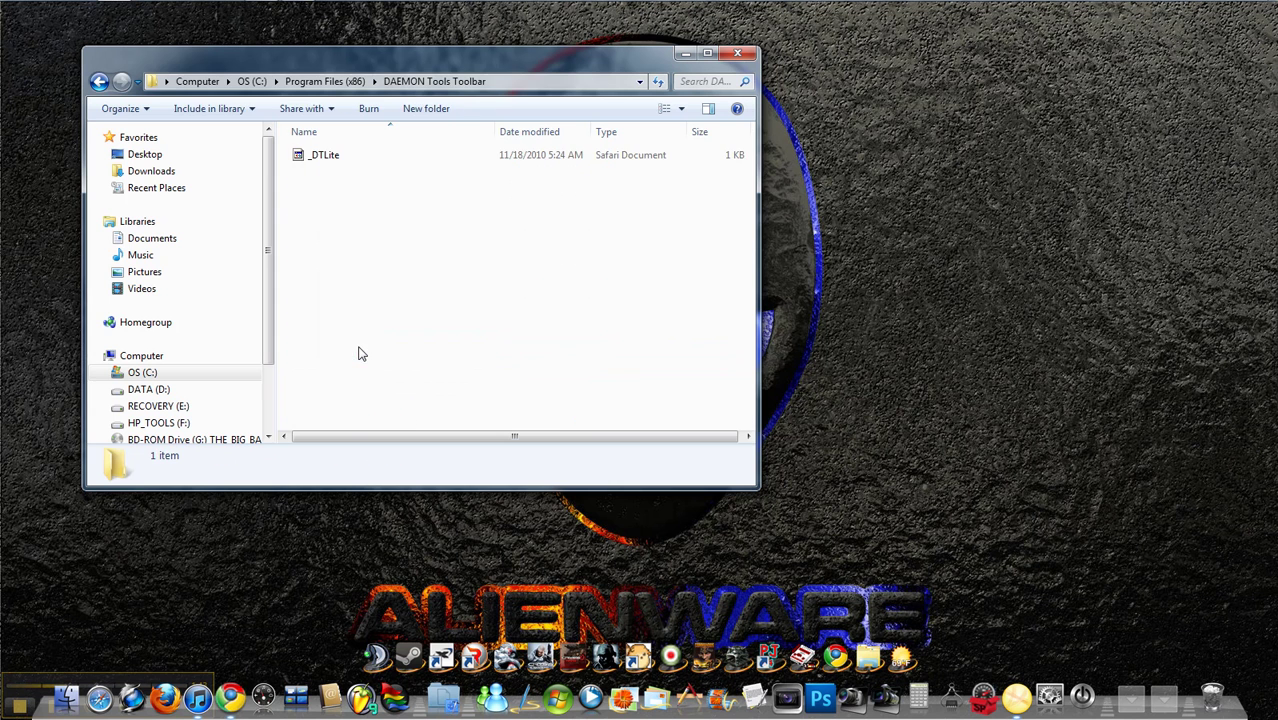
- Delete the DTLite file, then the empty DAEMON Tools Toolbar folder
right_click(313, 158)
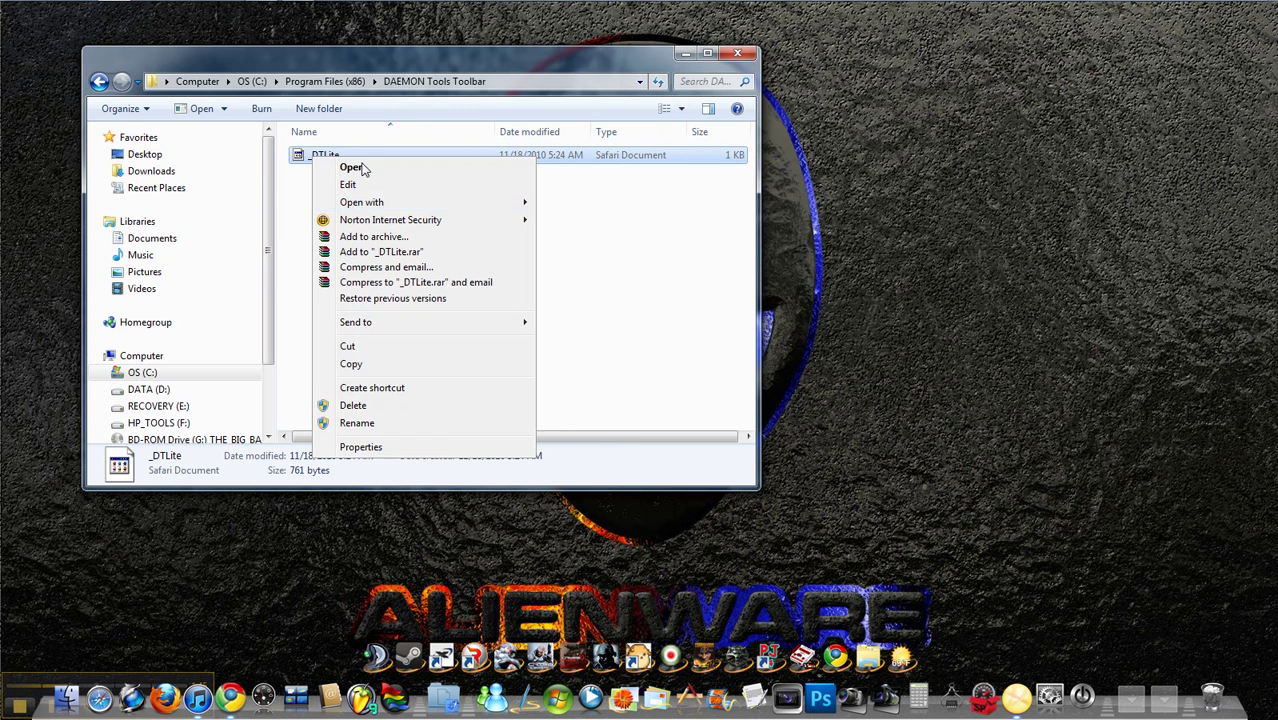
left_click(394, 406)
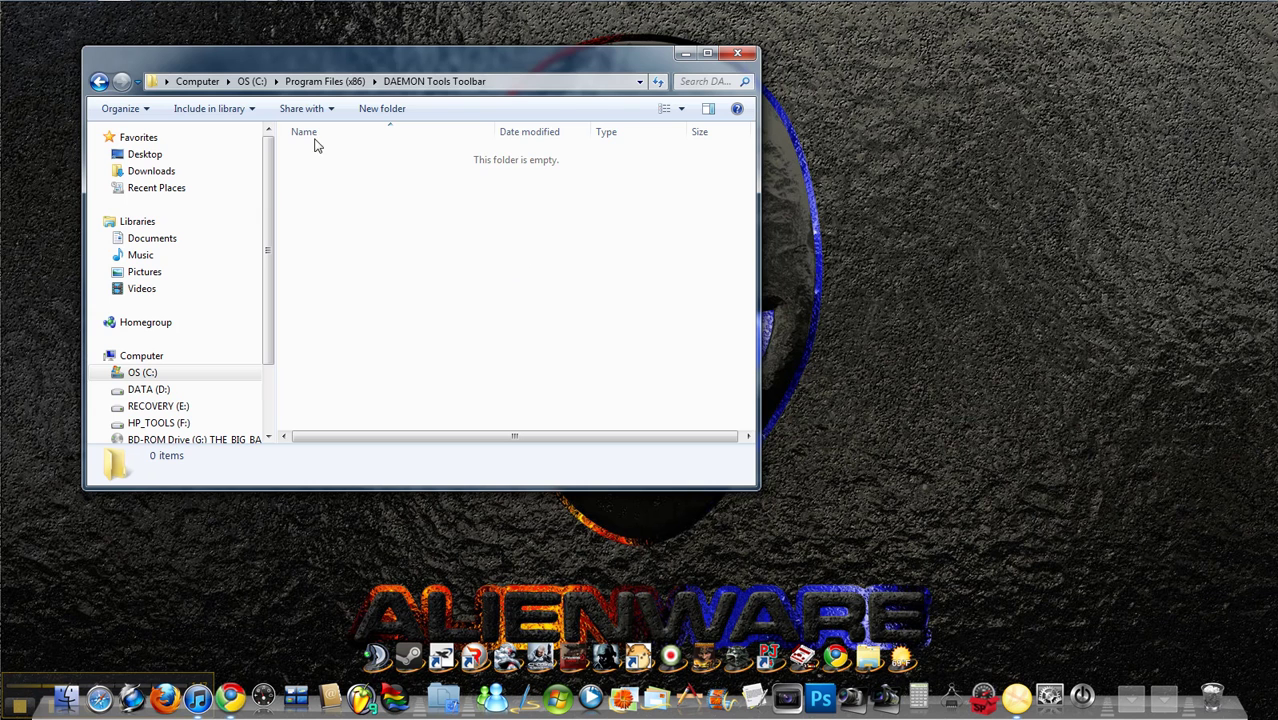
left_click(97, 83)
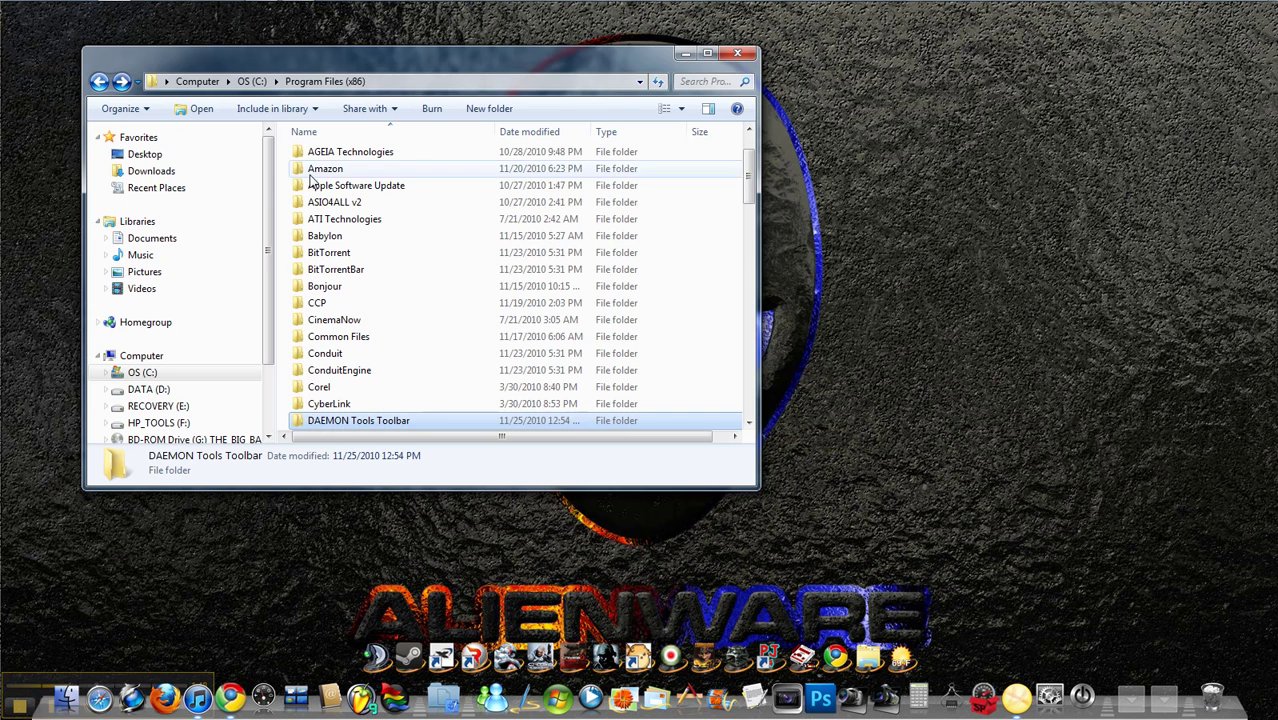
right_click(360, 417)
left_click(398, 361)
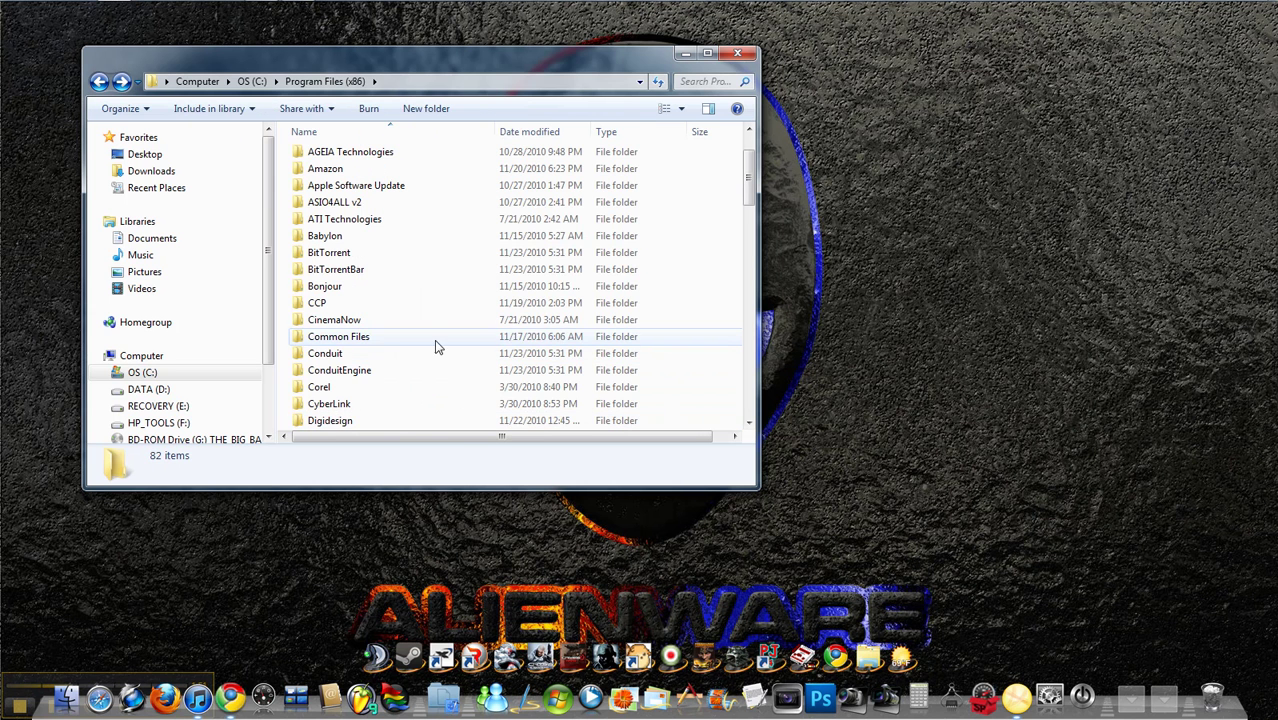
scroll(390, 277, "down", 2)
- Check the empty EA Games folder, then inspect and delete the Iconomize folder
double_click(330, 387)
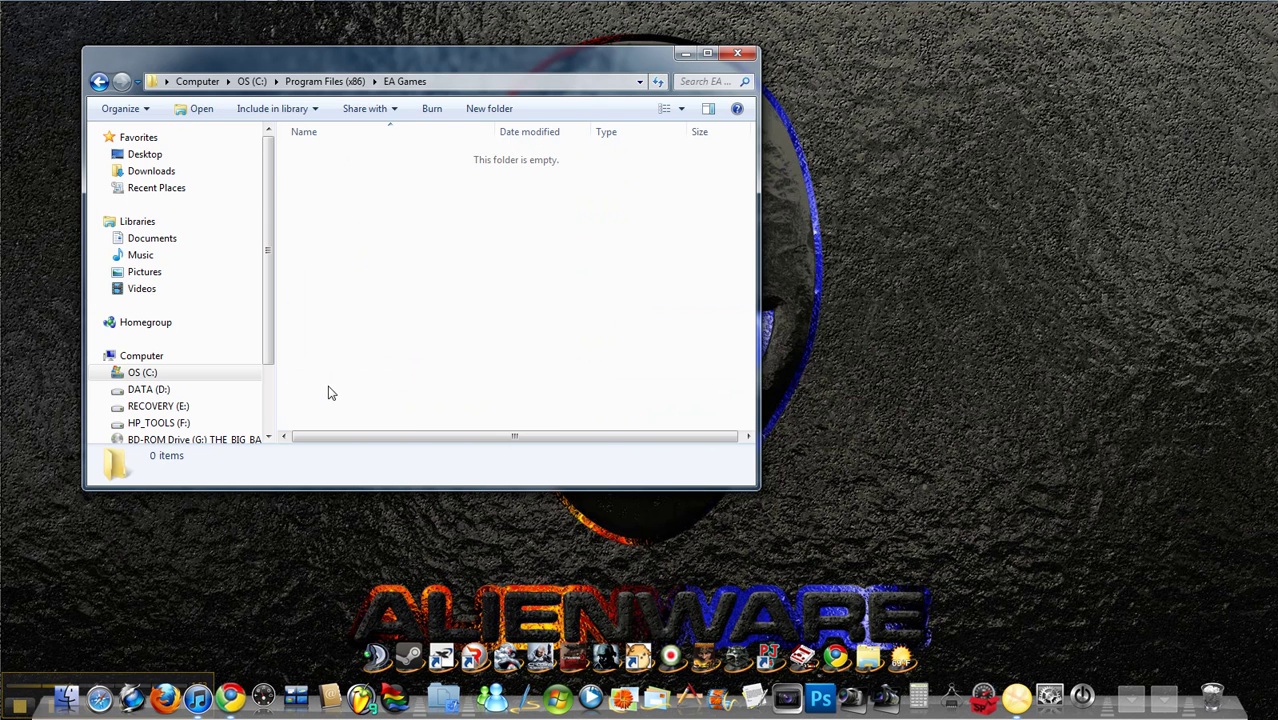
left_click(99, 81)
scroll(405, 265, "down", 3)
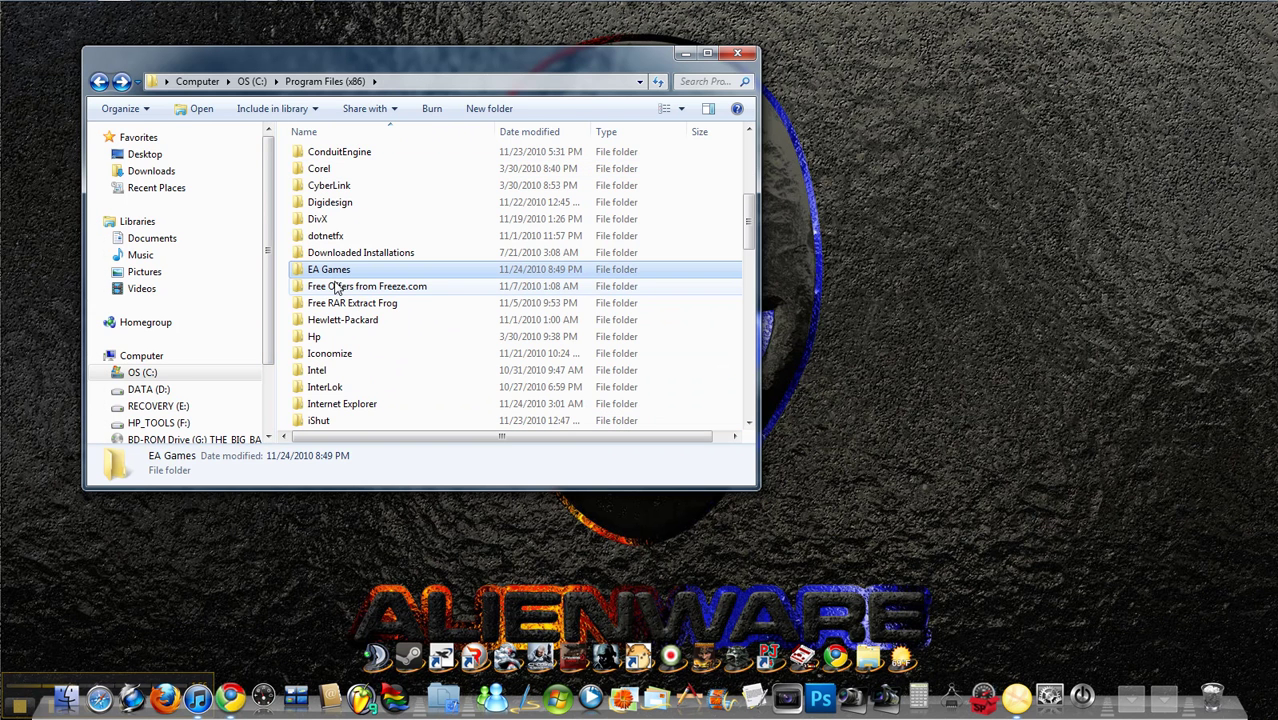
double_click(325, 354)
left_click(100, 81)
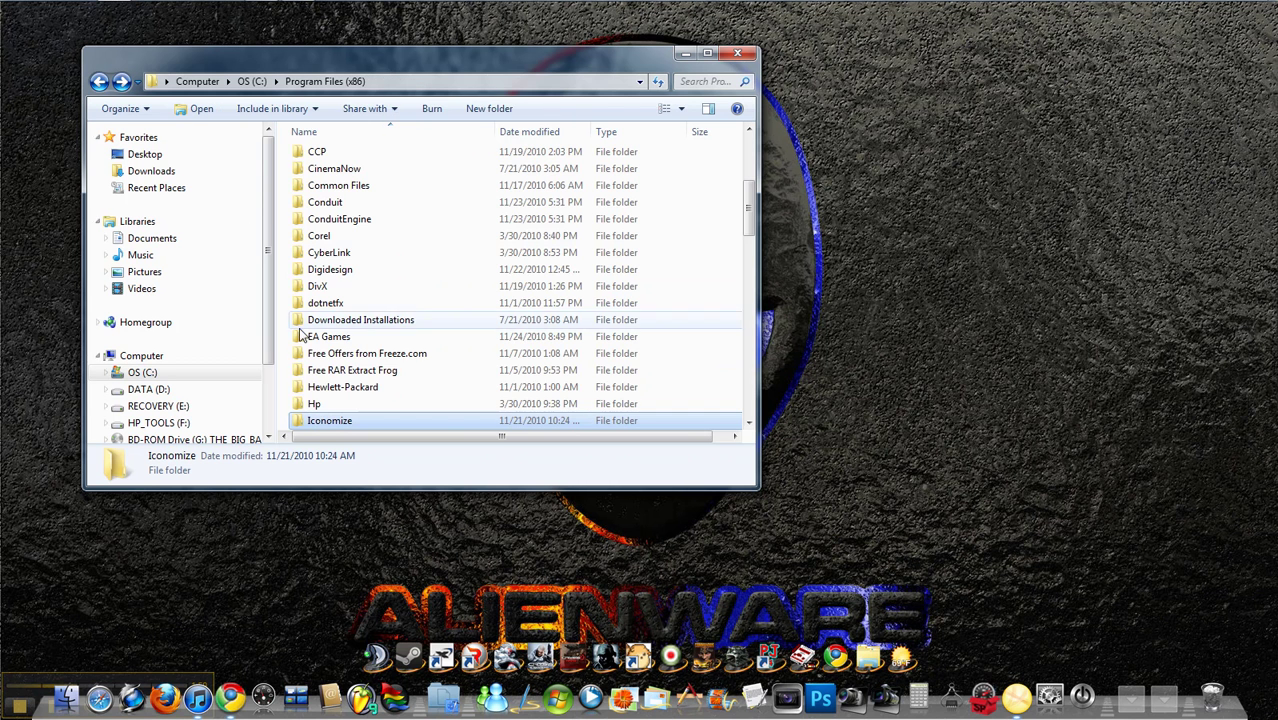
right_click(330, 420)
left_click(364, 365)
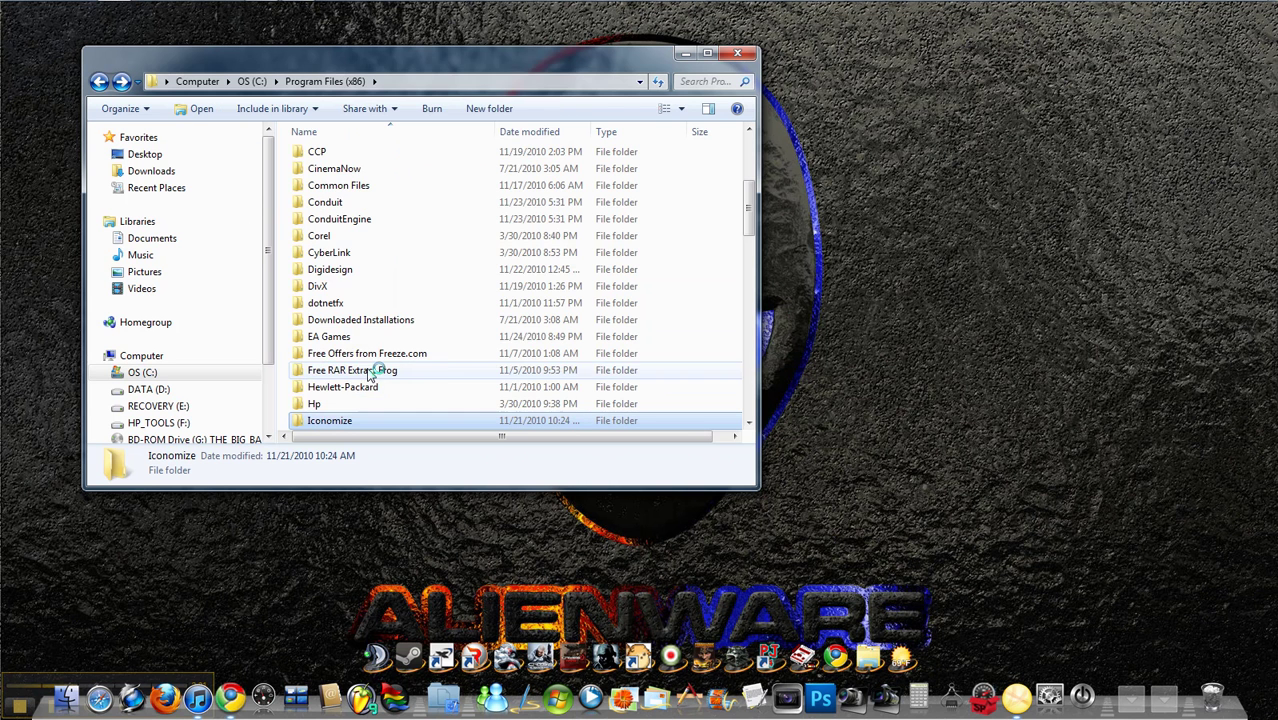
- Scroll to the end of Program Files (x86) and inspect the Yahoo! and Xfire folders
scroll(365, 318, "down", 3)
scroll(365, 318, "down", 10)
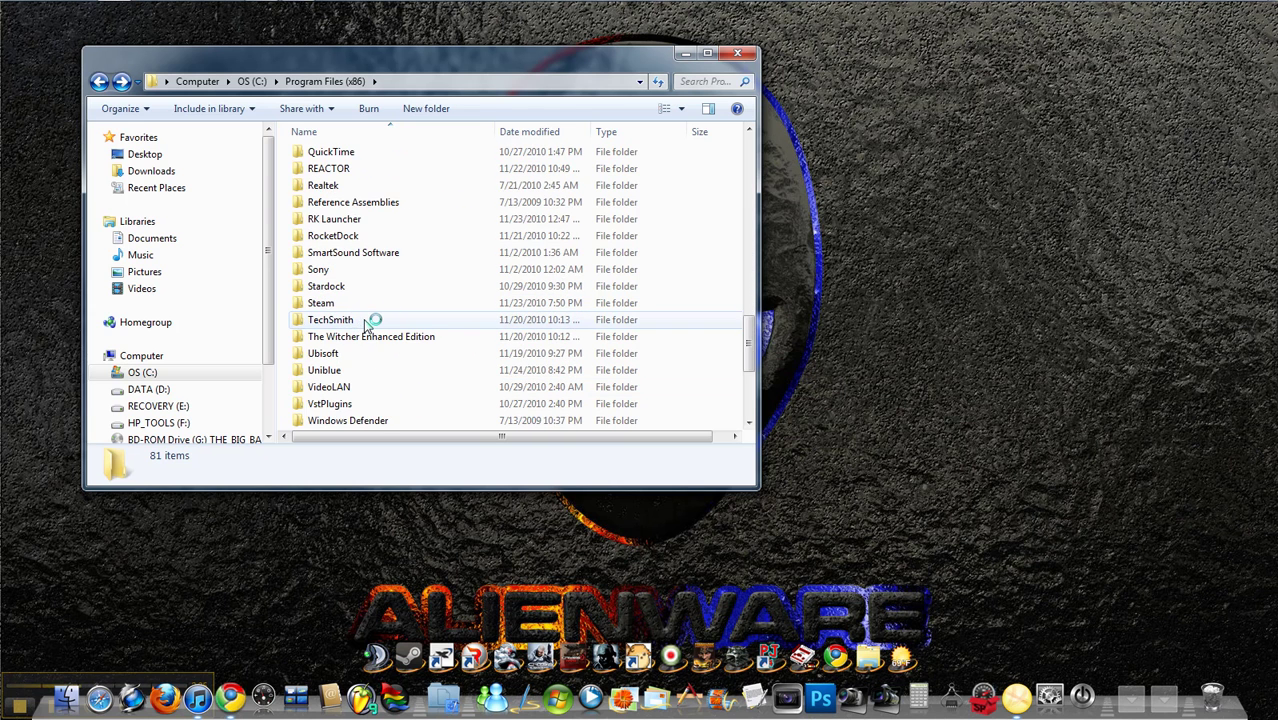
scroll(366, 322, "down", 4)
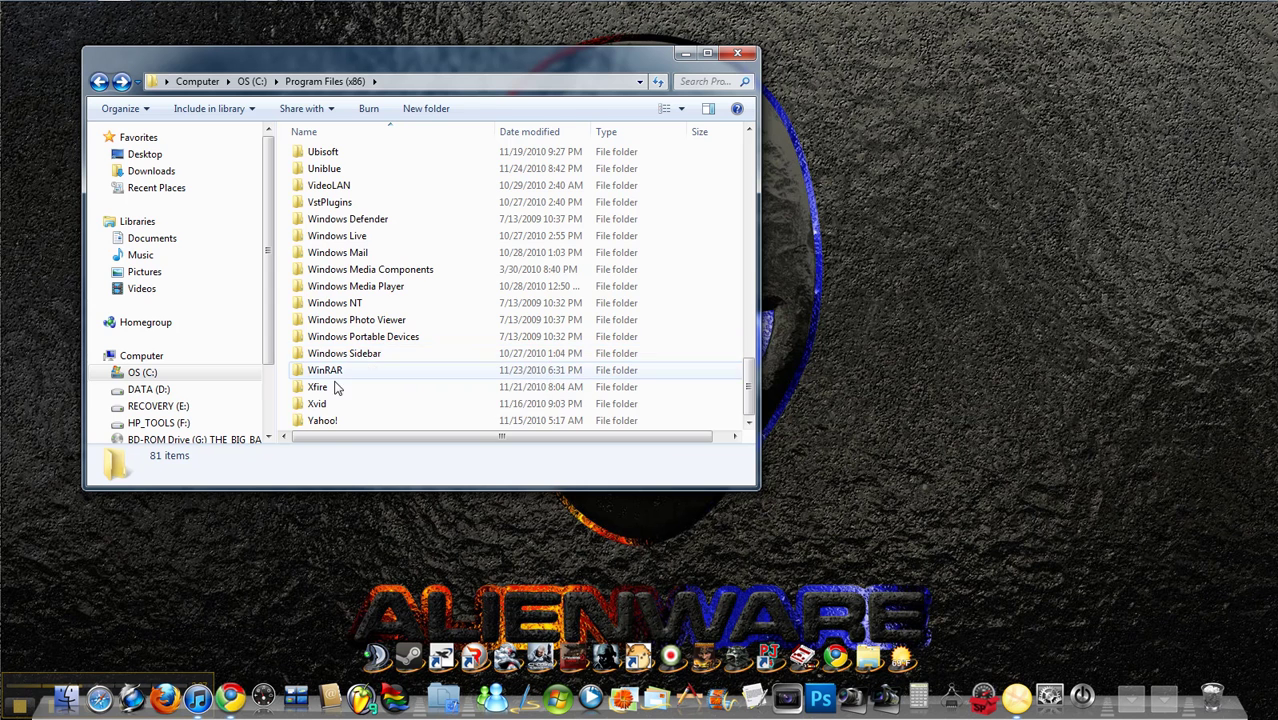
double_click(325, 420)
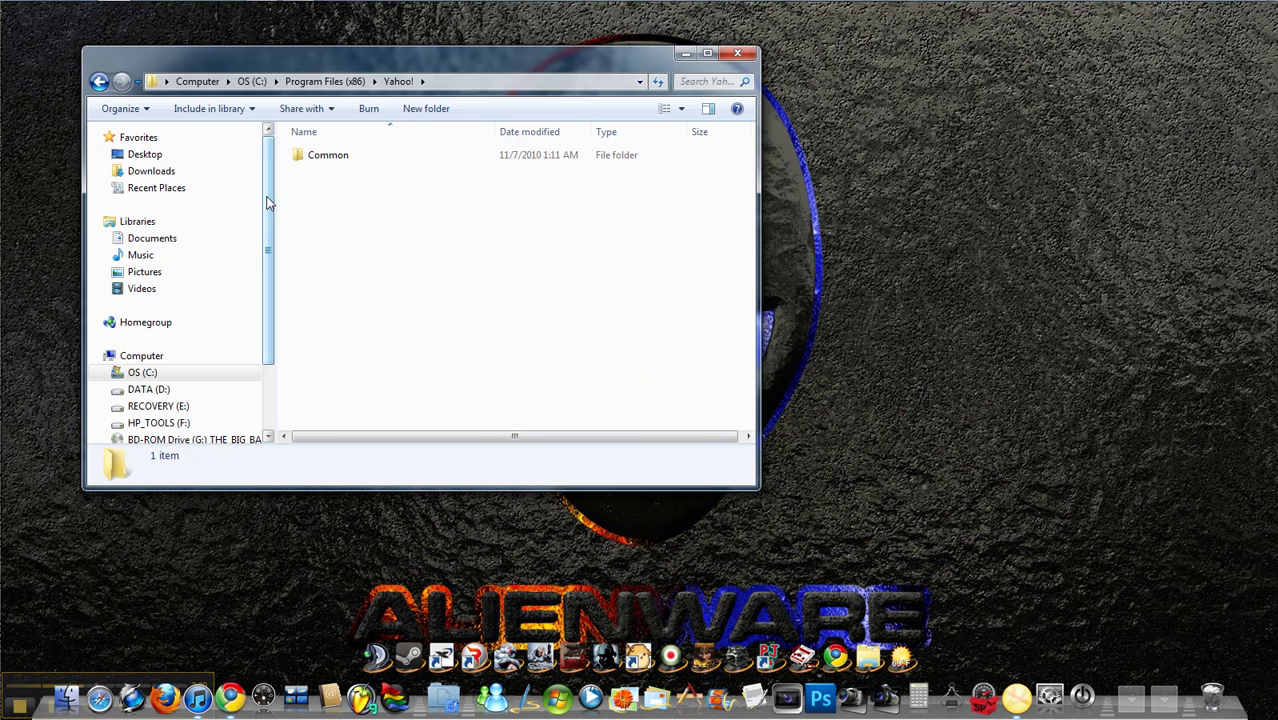
left_click(98, 81)
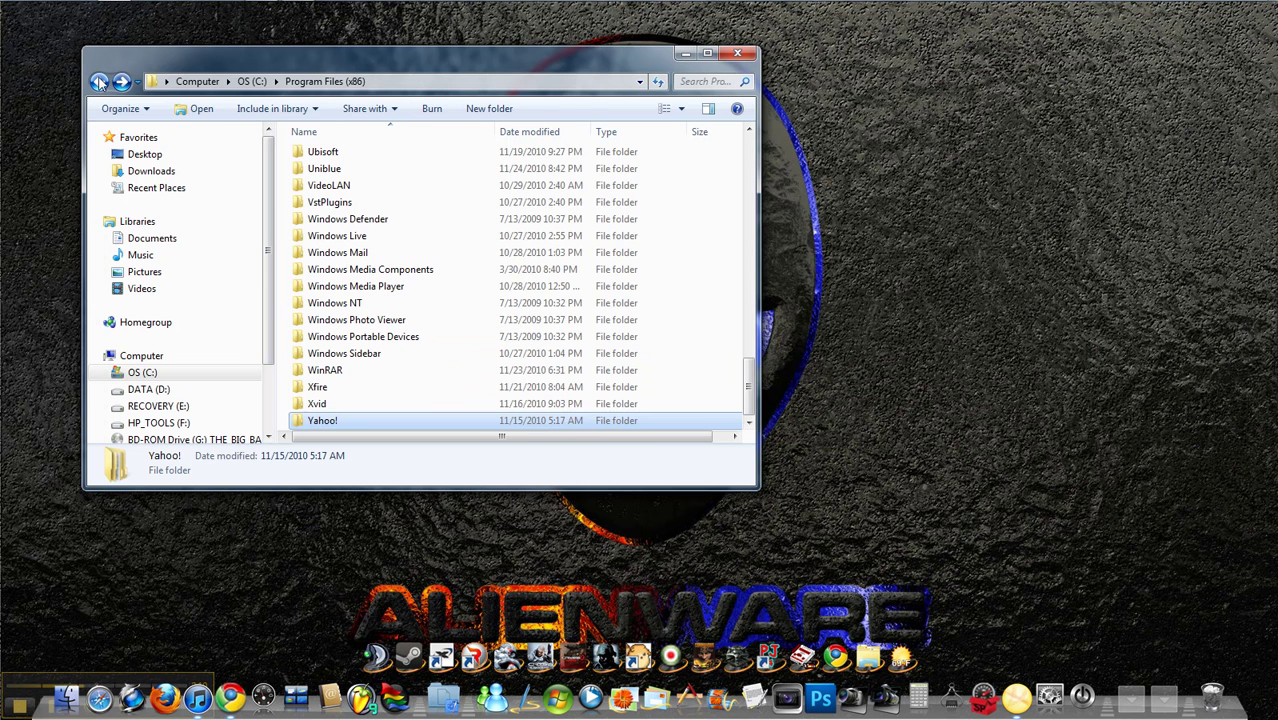
double_click(330, 402)
left_click(99, 81)
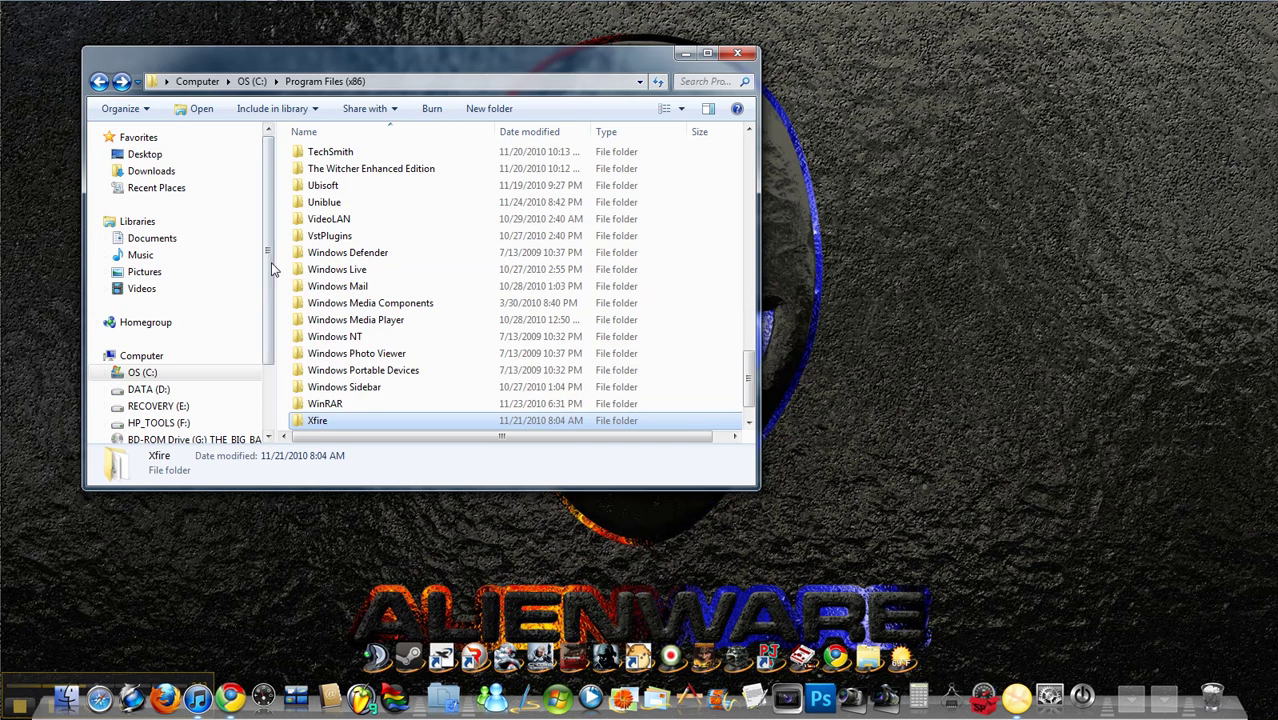
right_click(328, 421)
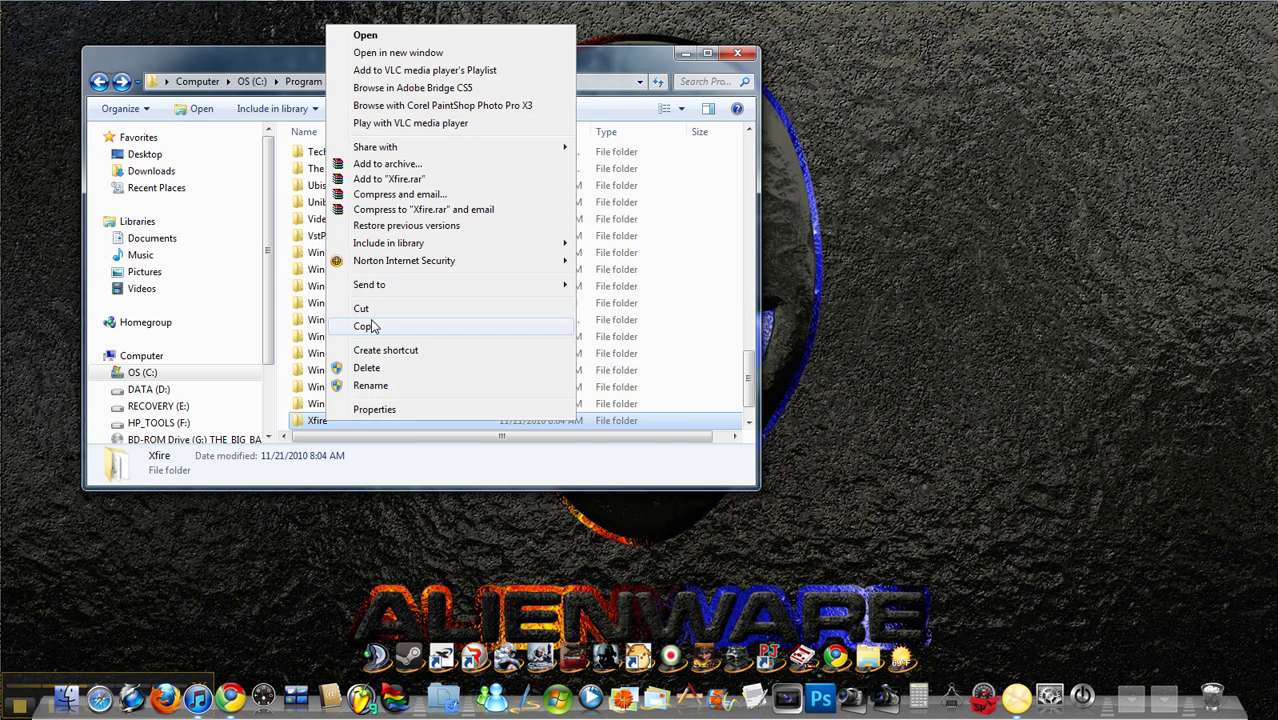
- Cut Xfire and paste it onto DATA (D:), granting administrator permission to move it
left_click(362, 308)
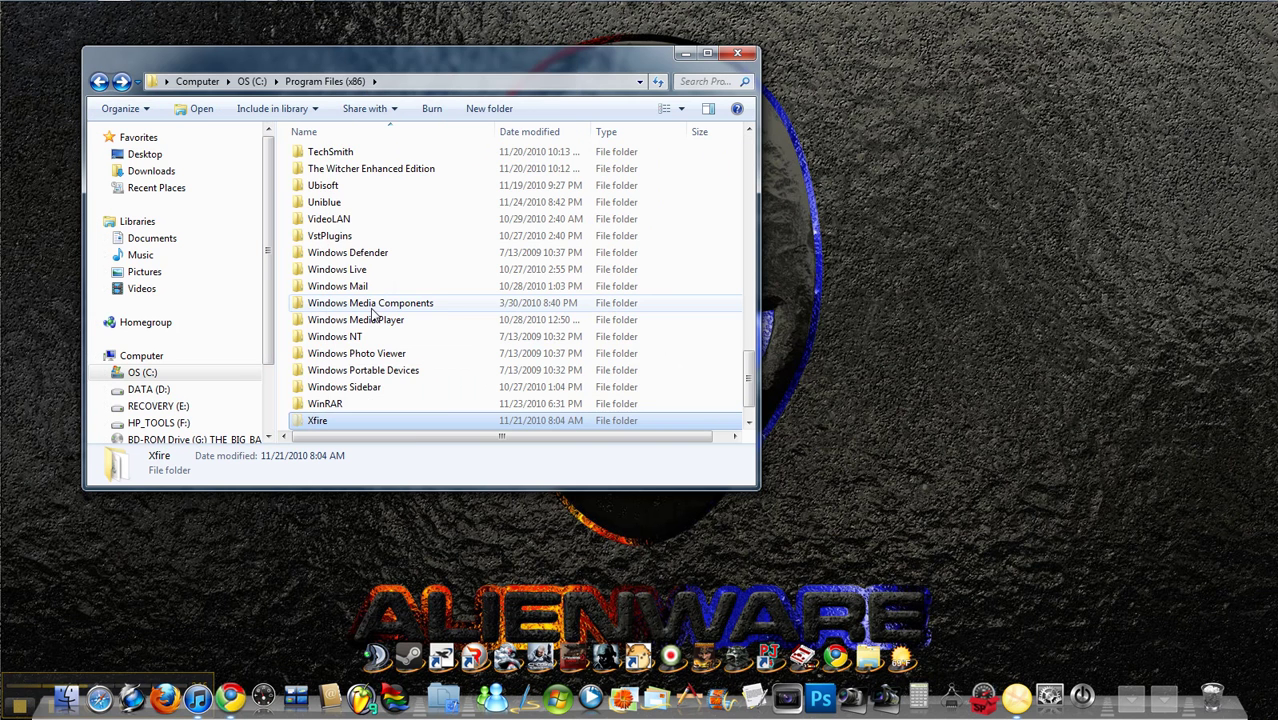
right_click(158, 389)
left_click(196, 307)
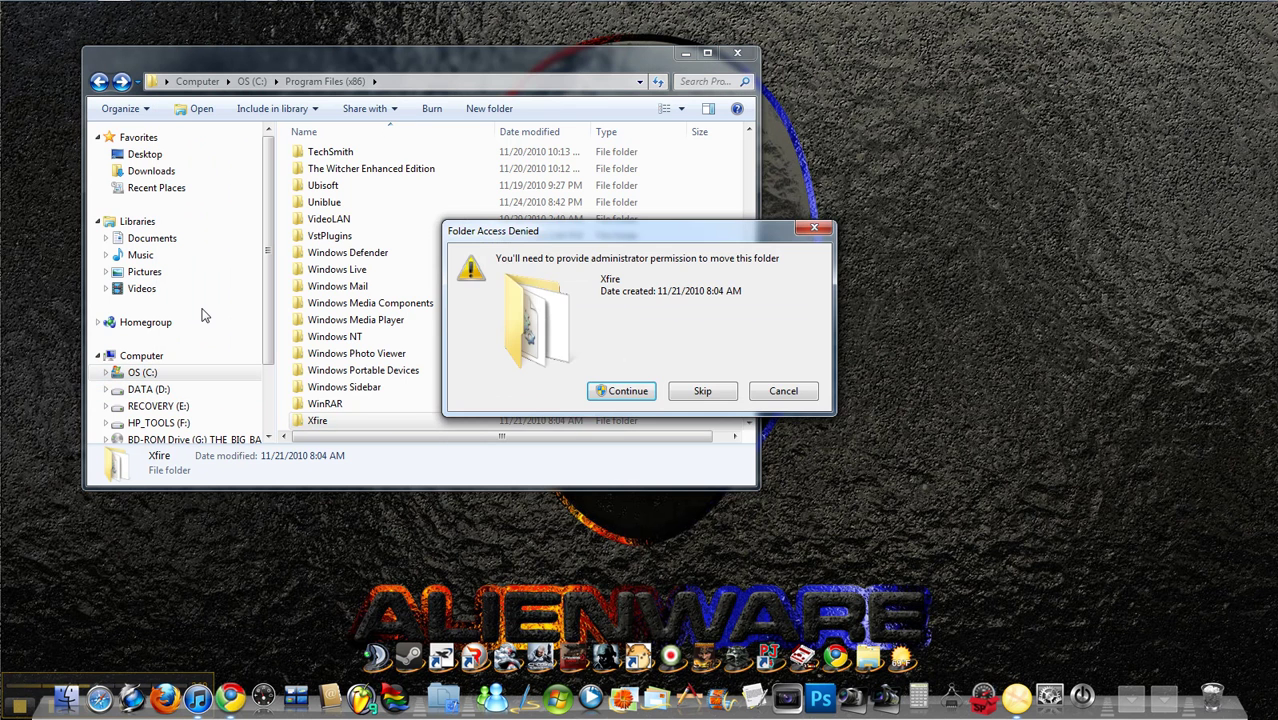
left_click(618, 391)
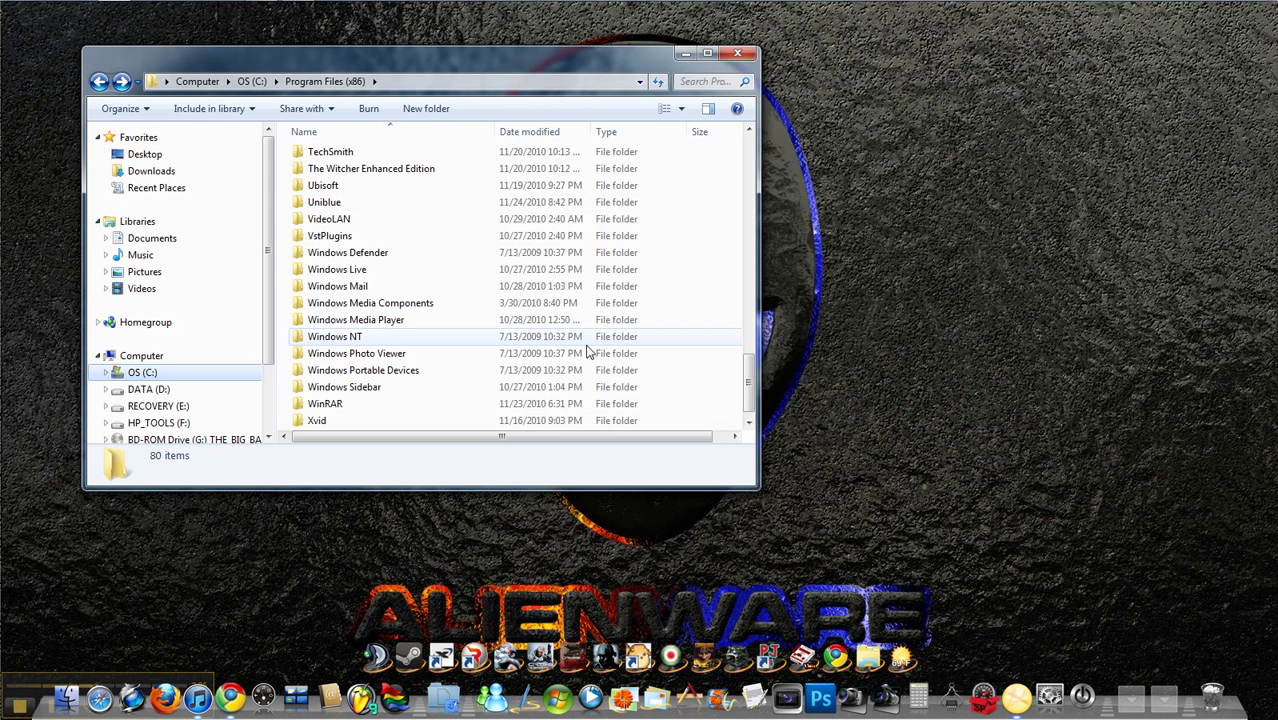
left_click(140, 390)
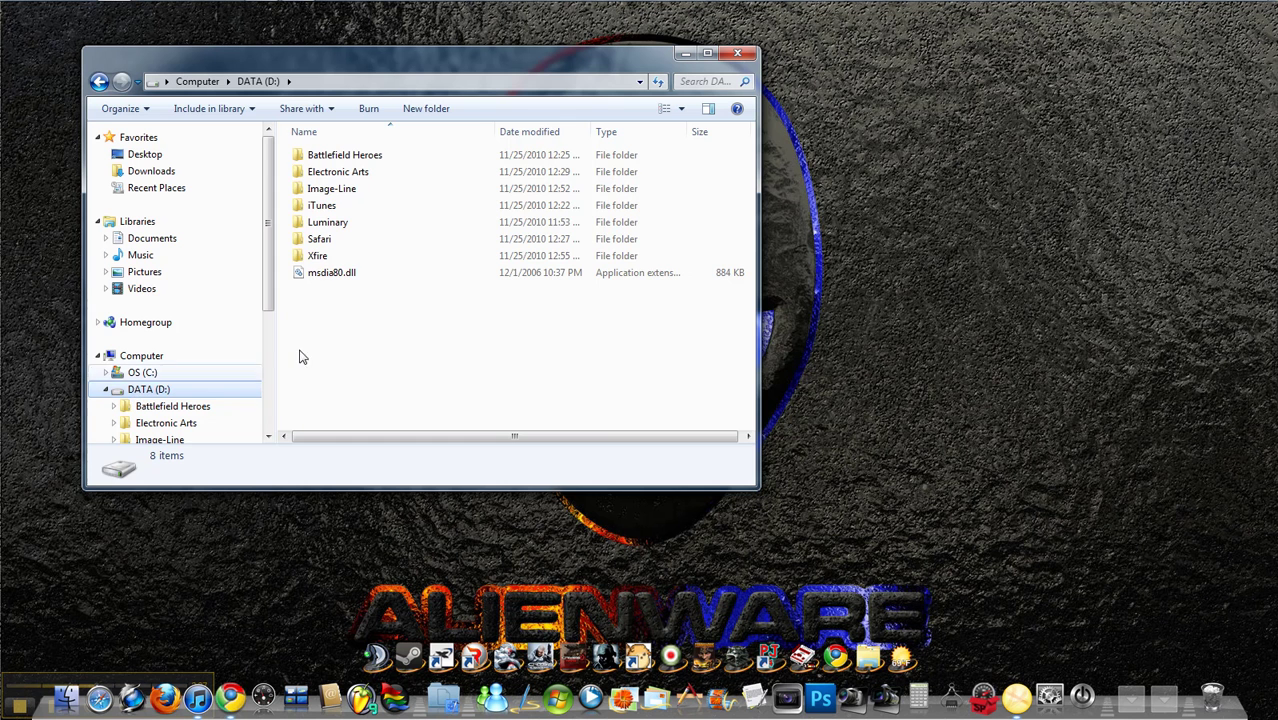
- Reopen C: > Program Files (x86) and scroll to the end to confirm Xfire is gone
left_click(152, 374)
left_click(355, 222)
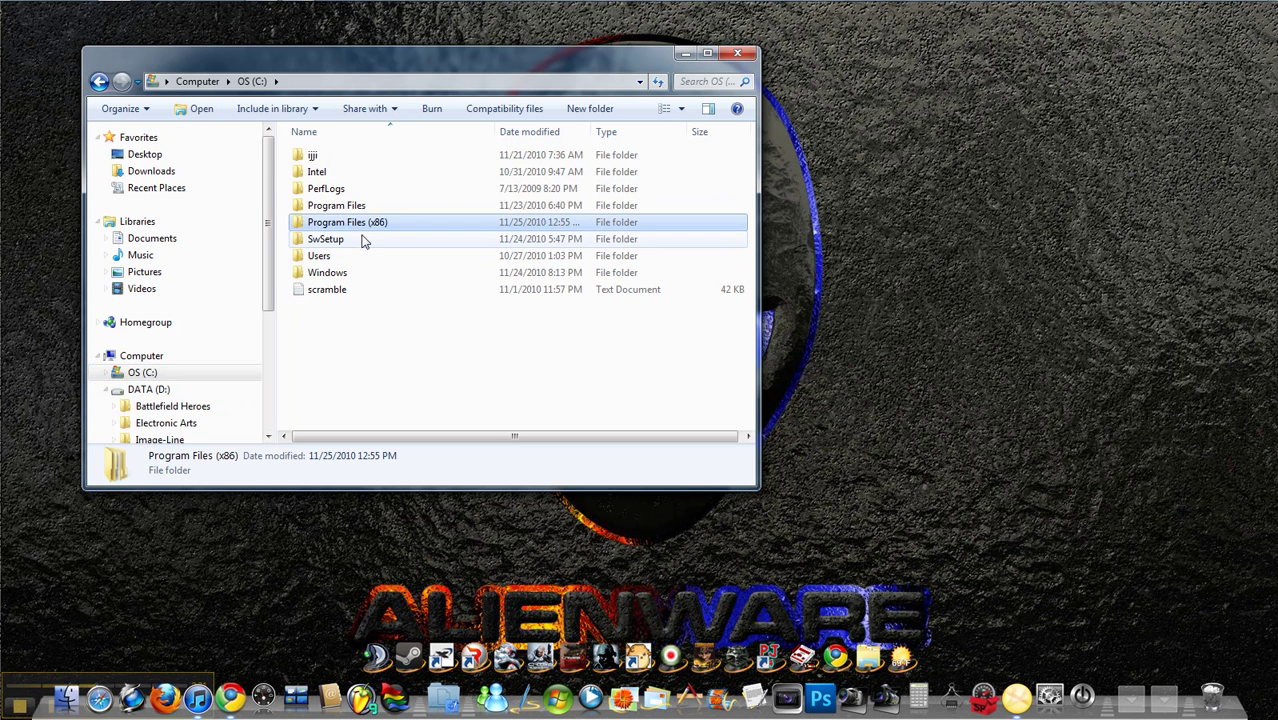
double_click(360, 224)
scroll(368, 265, "down", 20)
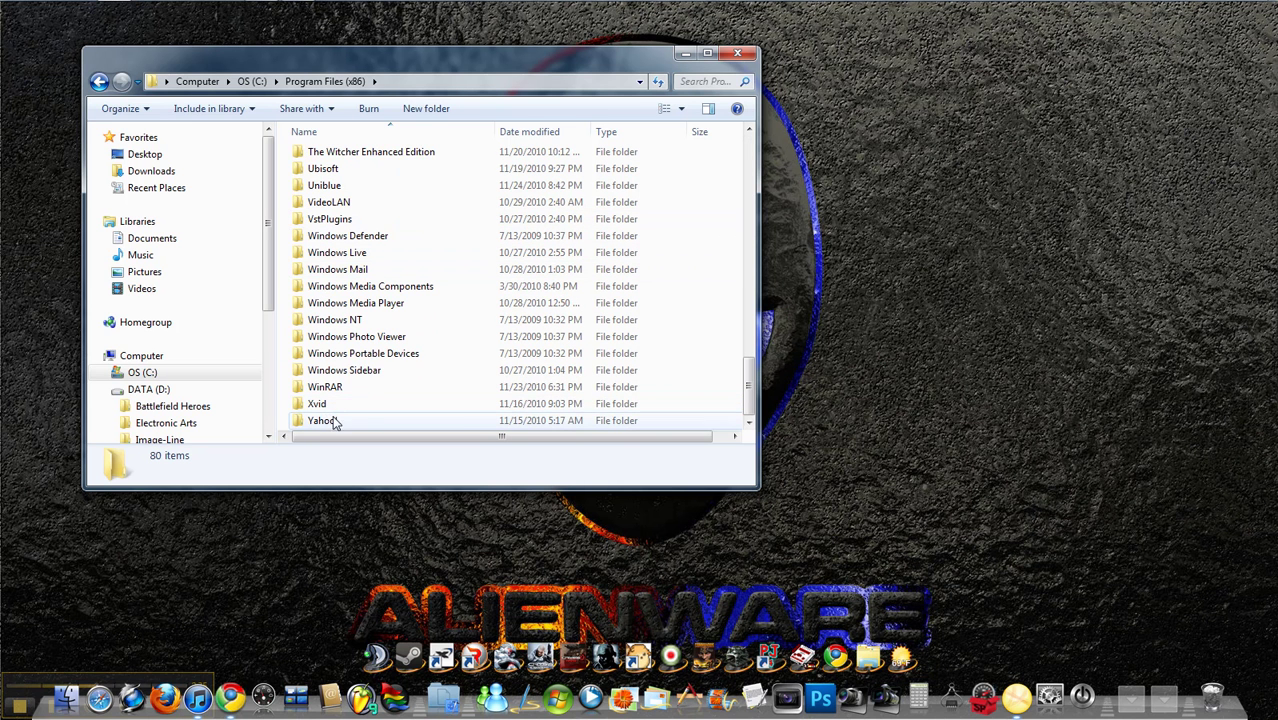
- Open the moved Xfire folder on D:, try the old dock shortcut, and drag Xfire.exe to the dock
left_click(160, 389)
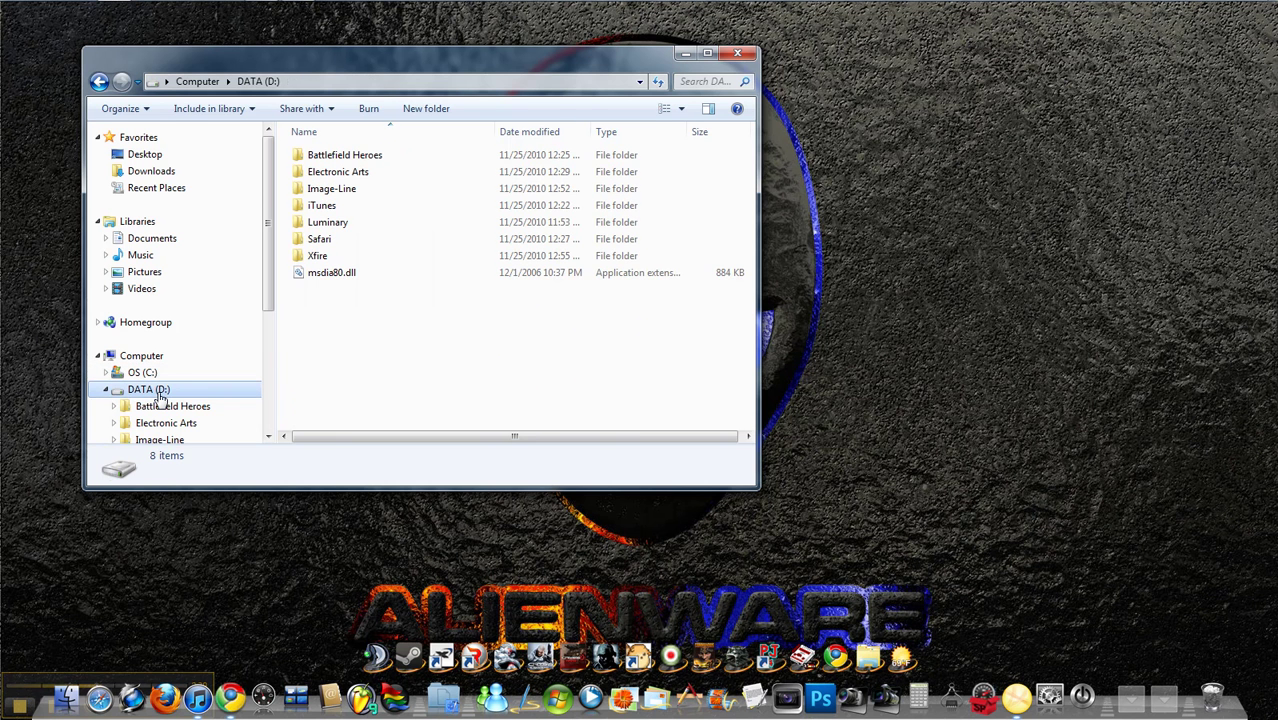
double_click(318, 256)
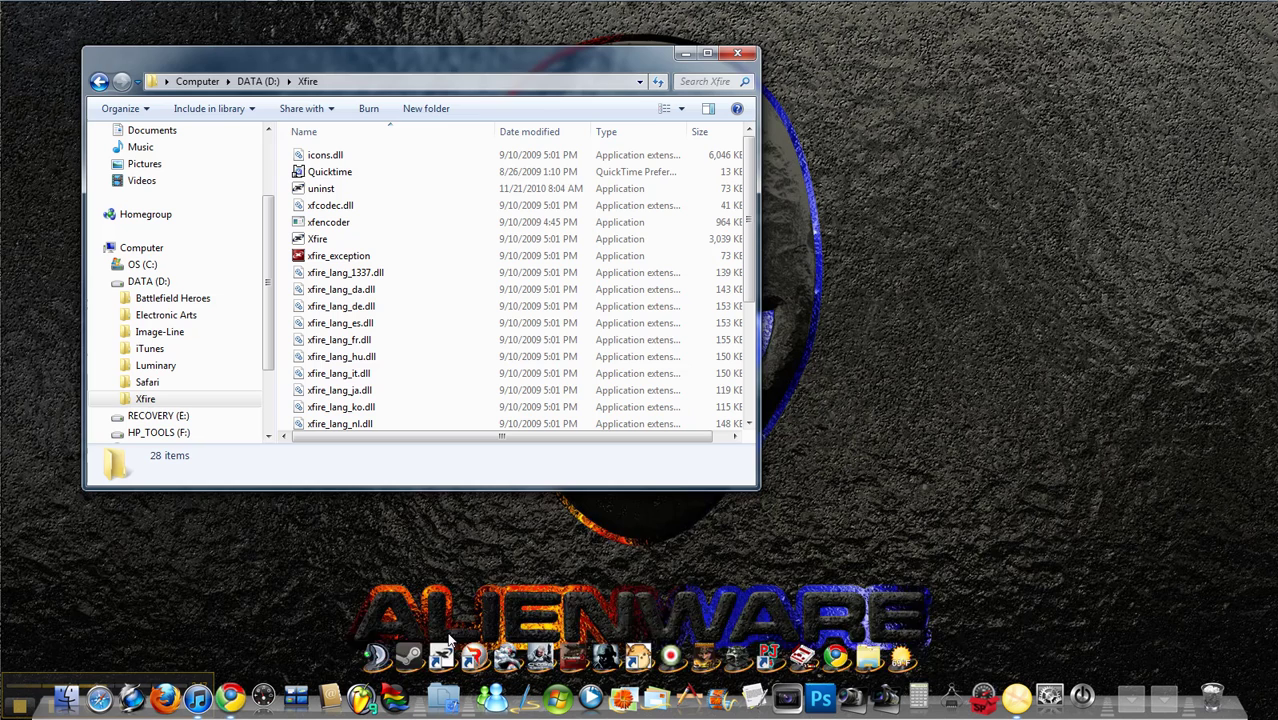
left_click(437, 577)
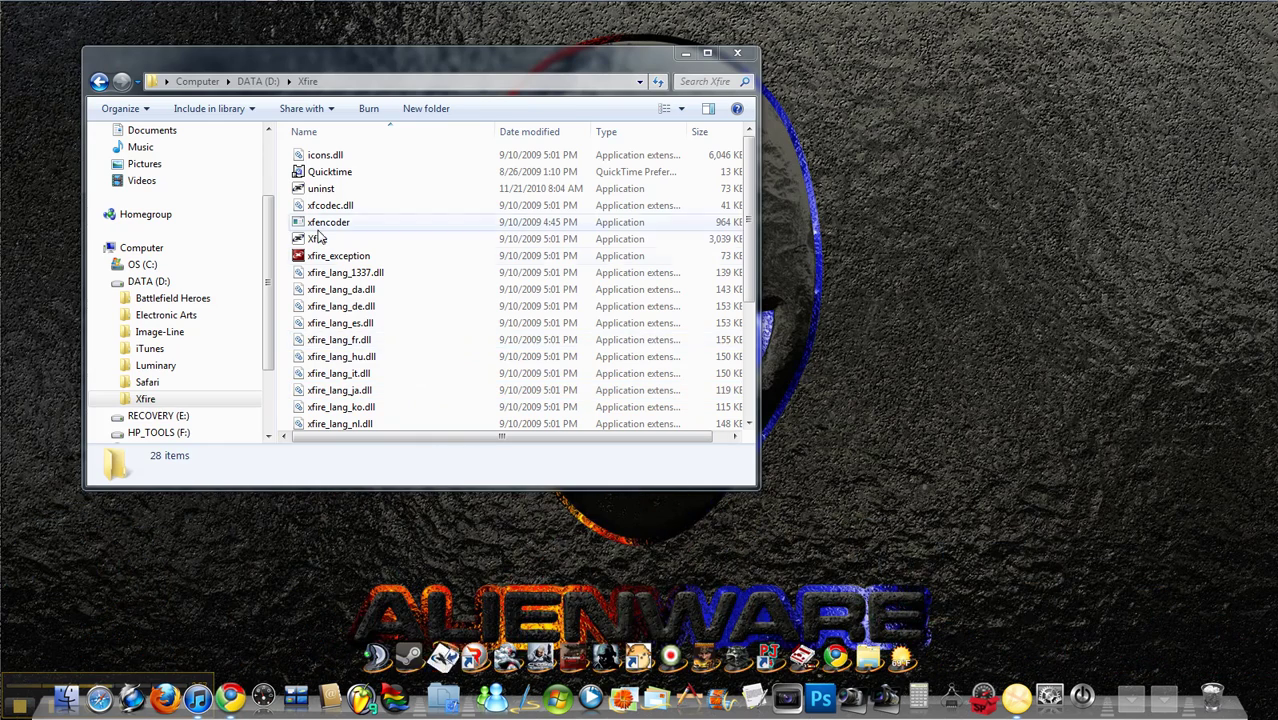
left_click_drag(420, 239, 424, 658)
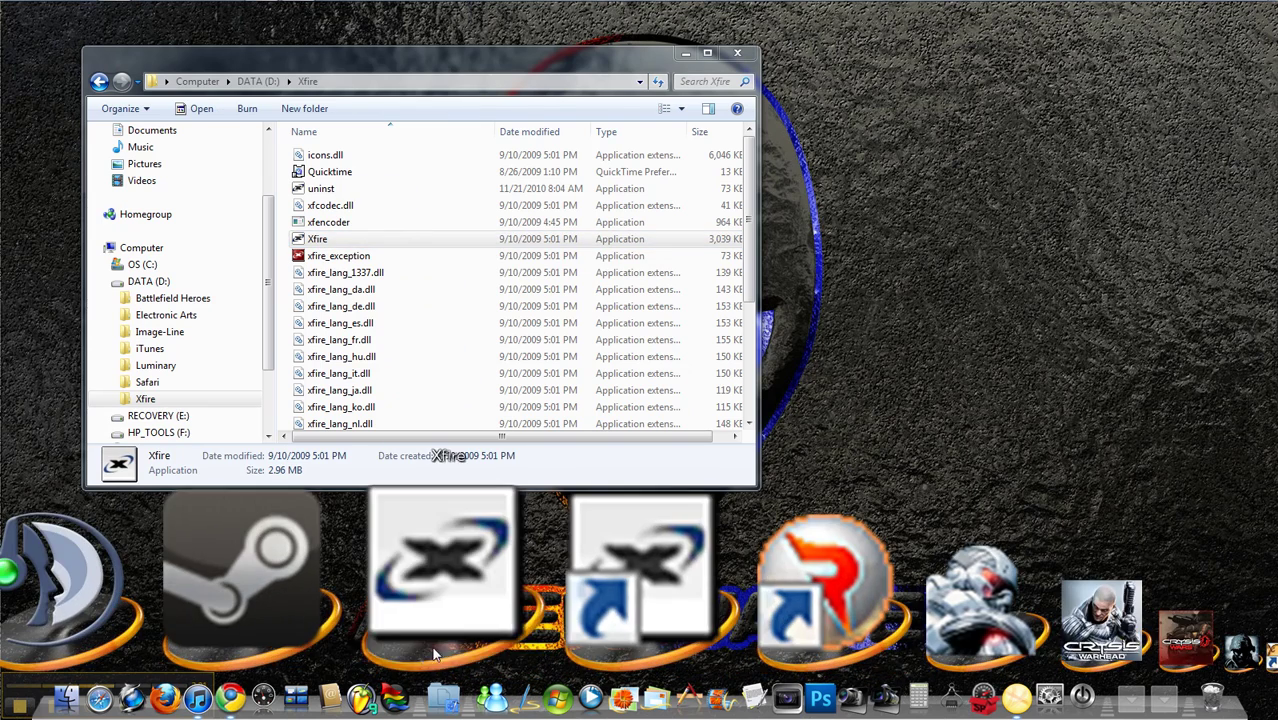
- Remove the old Xfire dock icon, test-launch Xfire from the new one, and dismiss the login failure
left_click_drag(449, 589, 714, 432)
left_click(692, 348)
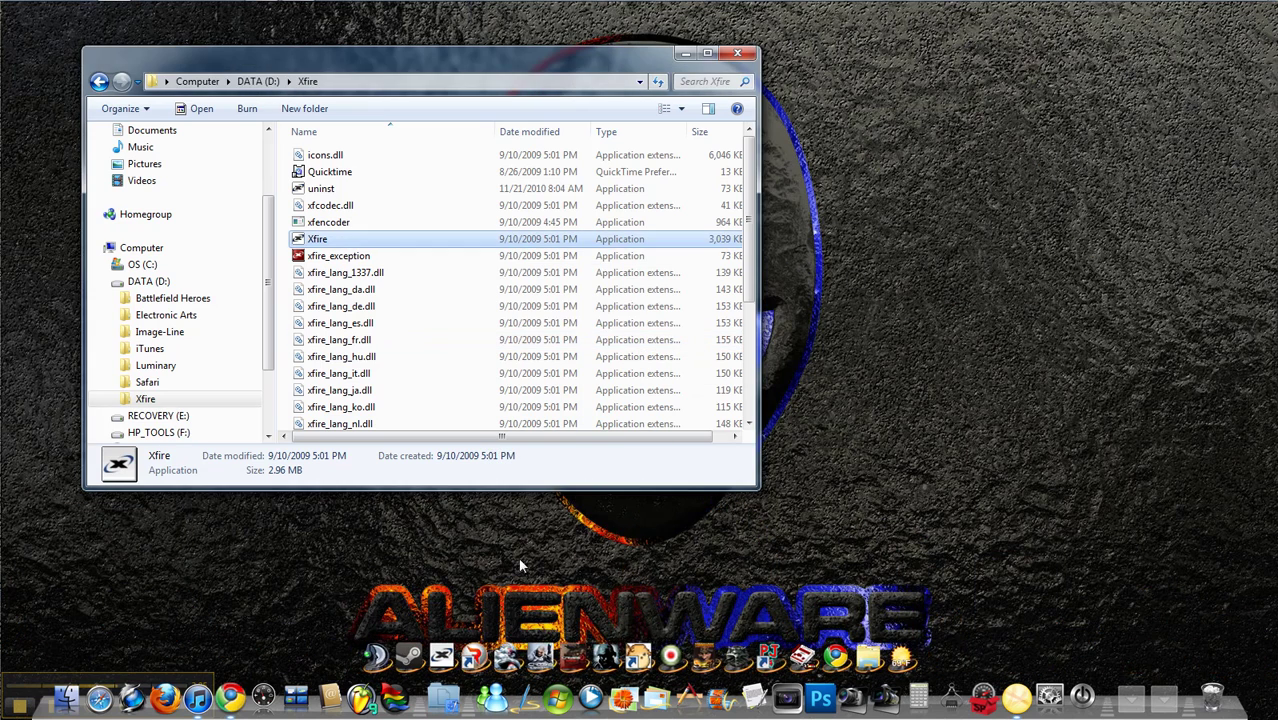
left_click(445, 640)
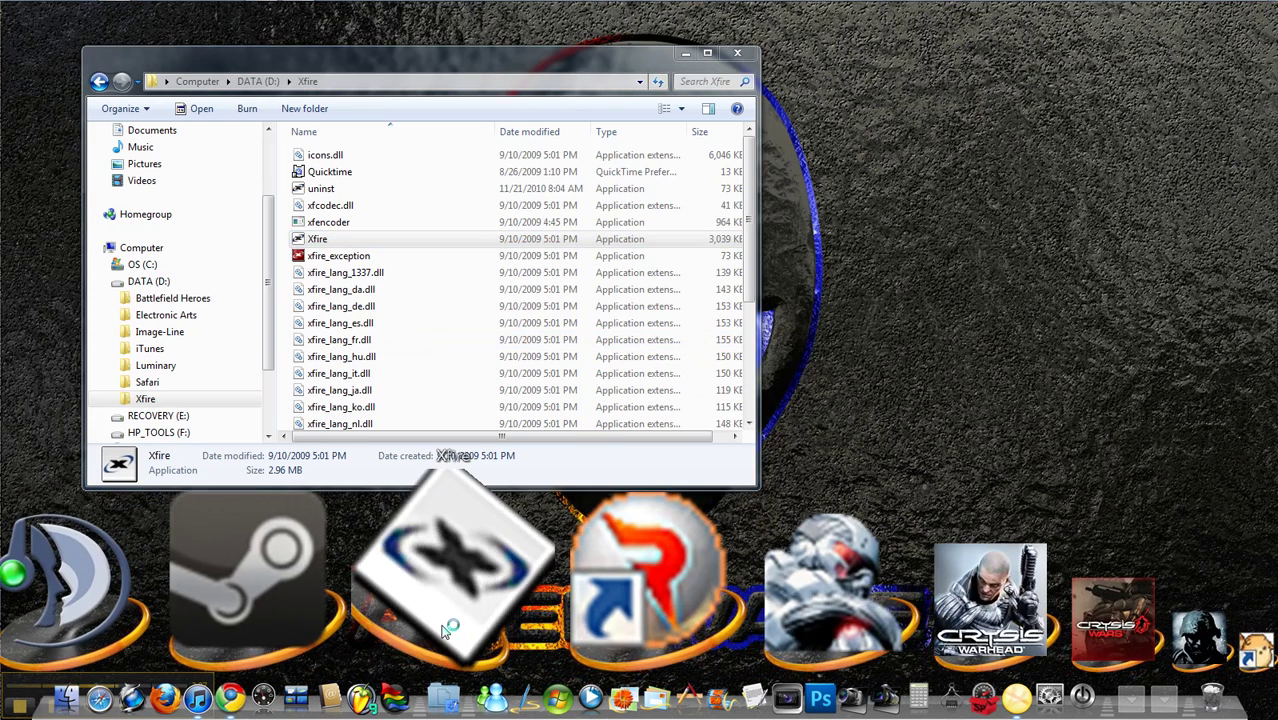
left_click_drag(469, 82, 775, 88)
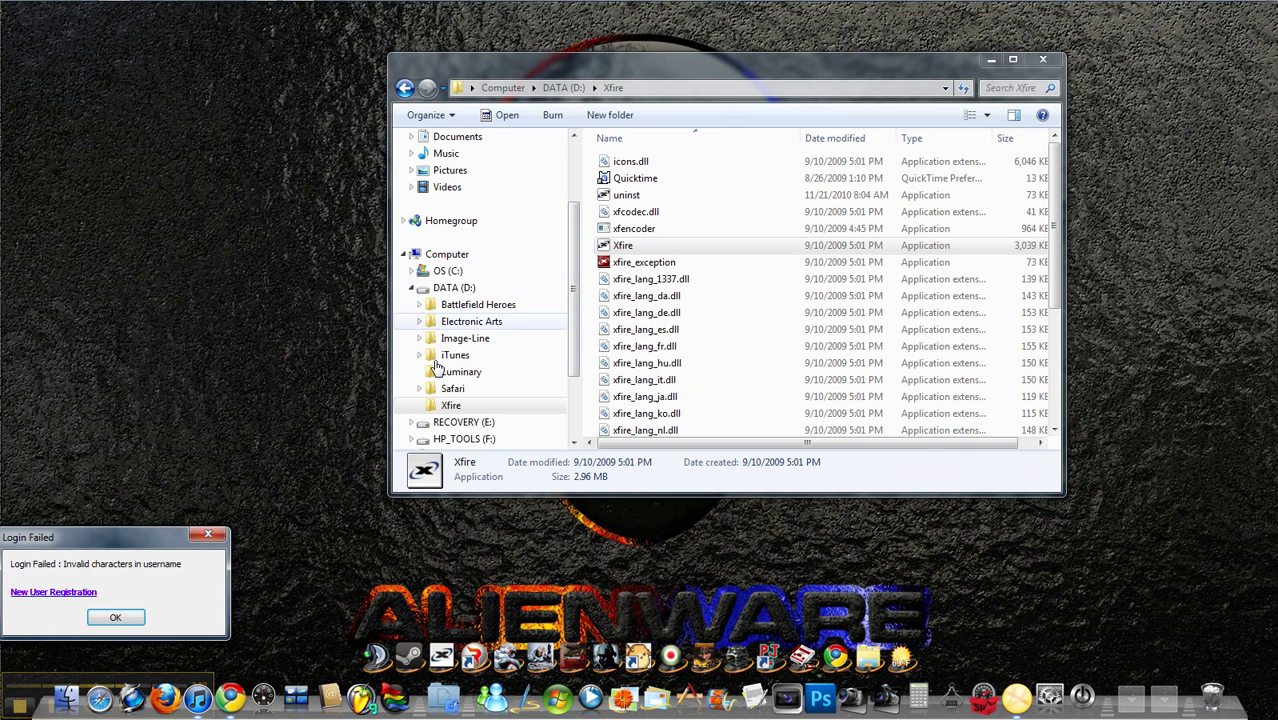
left_click(115, 618)
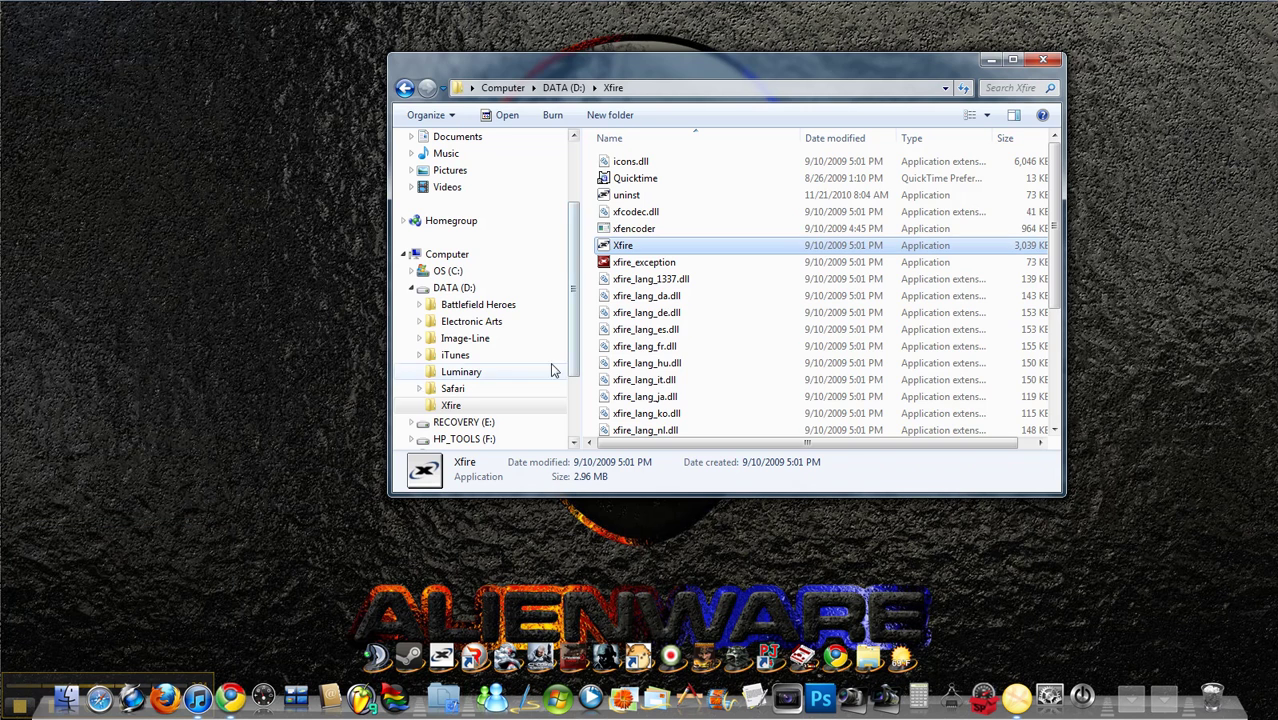
- On OS (C:), browse Program Files (x86), checking the Amazon and BitTorrent folders' contents
left_click(447, 271)
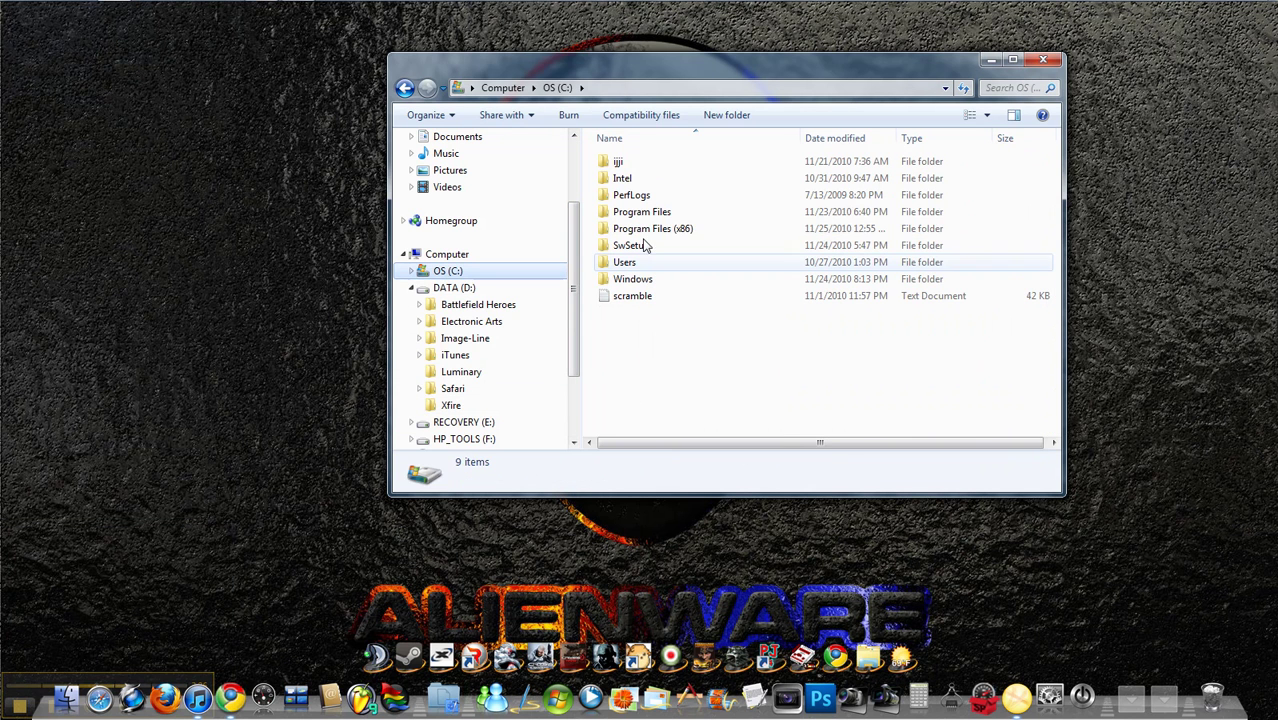
double_click(650, 229)
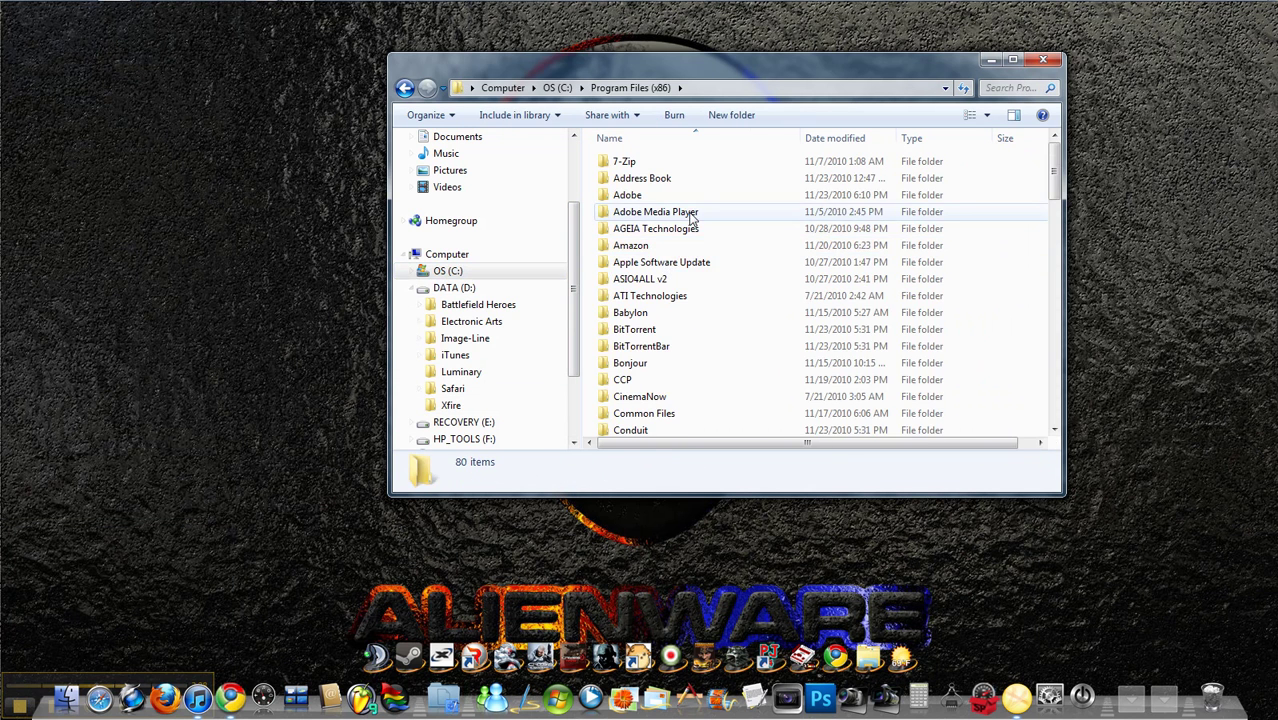
left_click(657, 248)
double_click(657, 248)
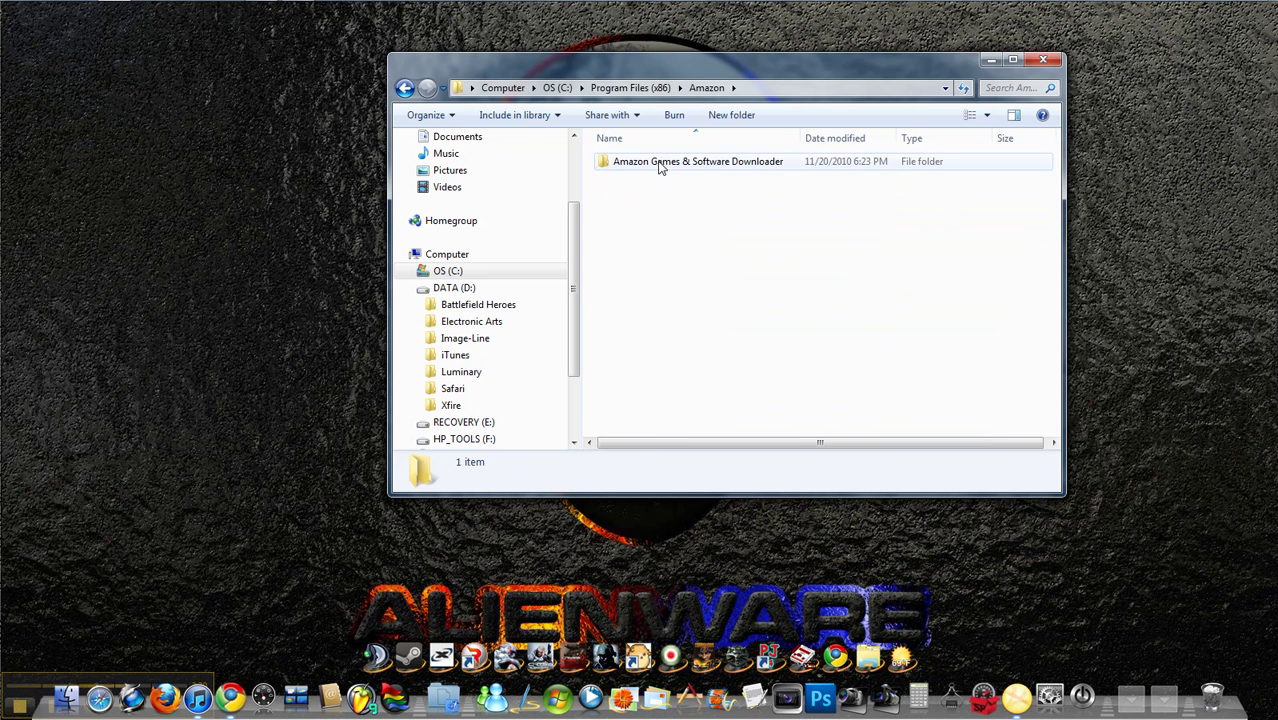
left_click(405, 89)
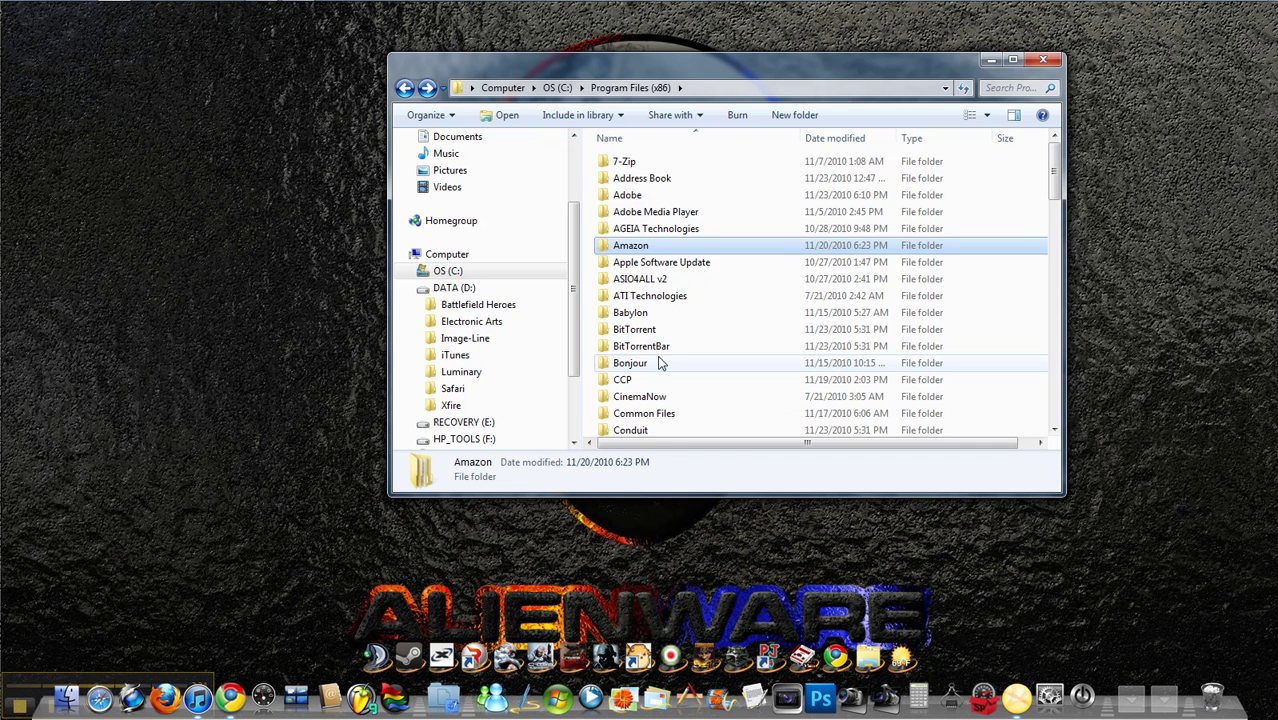
scroll(656, 363, "down", 2)
double_click(637, 244)
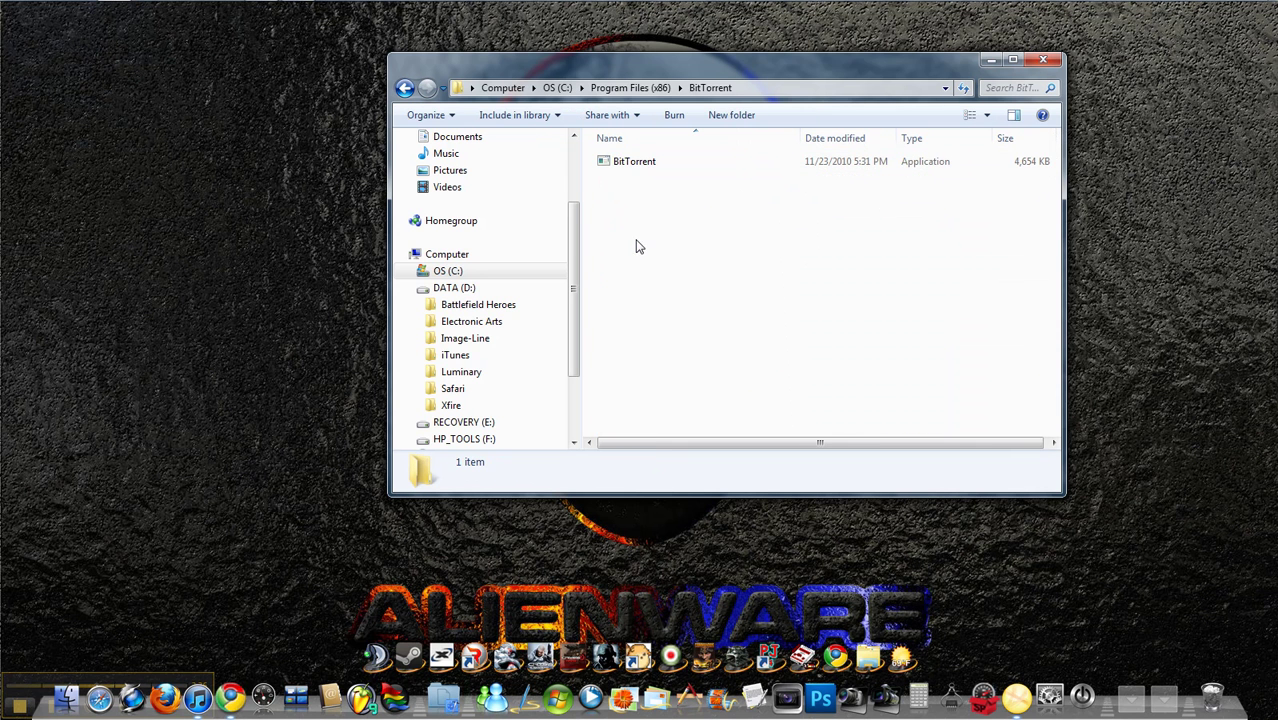
left_click(413, 91)
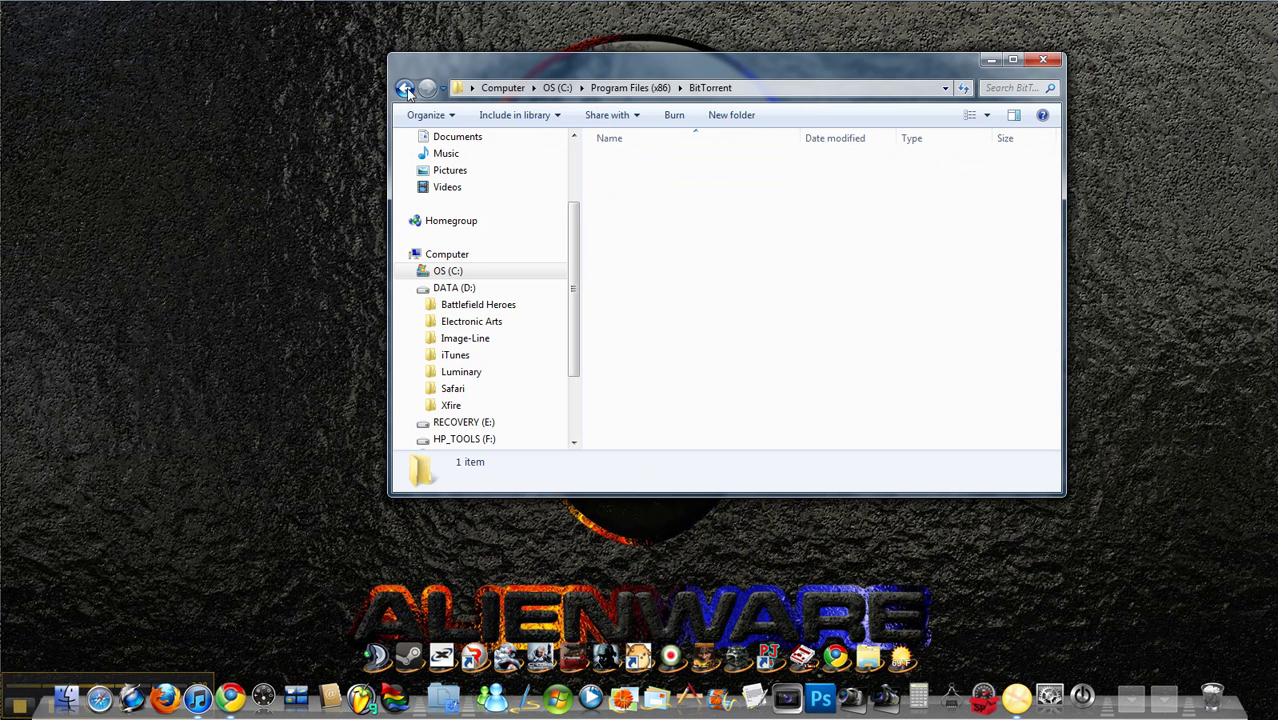
- Cut the BitTorrent folder and paste it onto DATA (D:), granting administrator permission
right_click(624, 337)
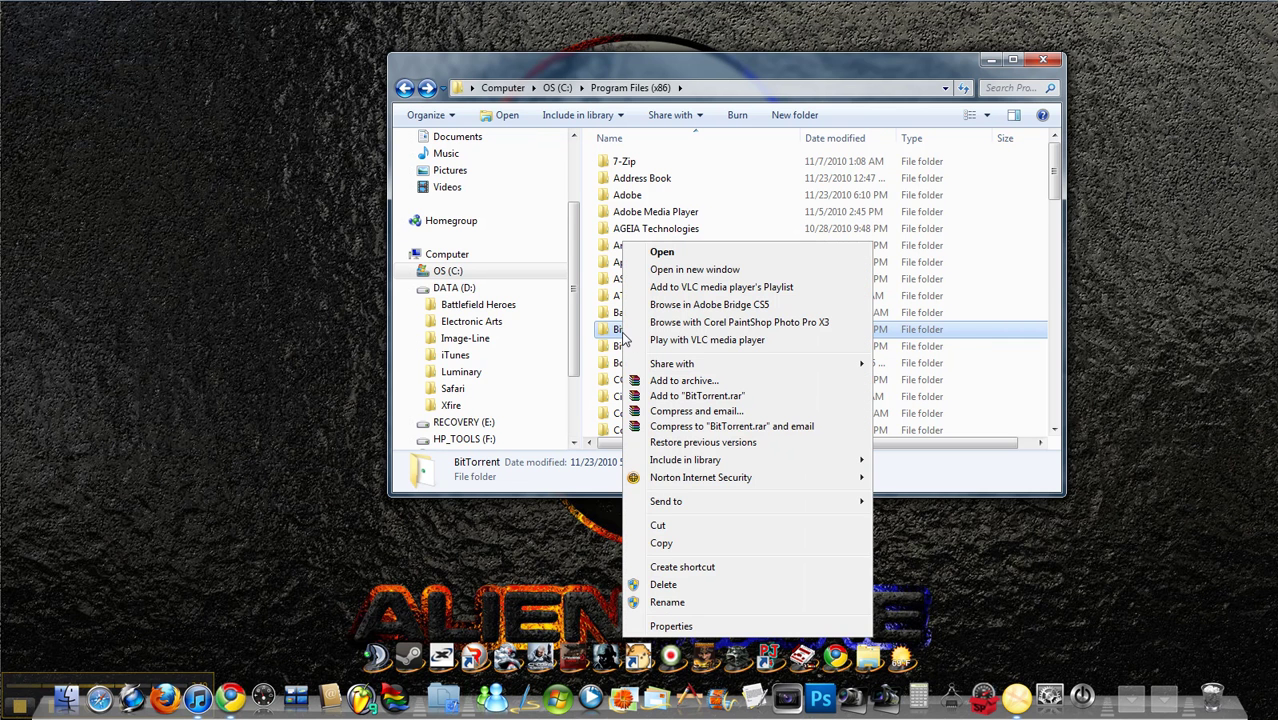
left_click(679, 531)
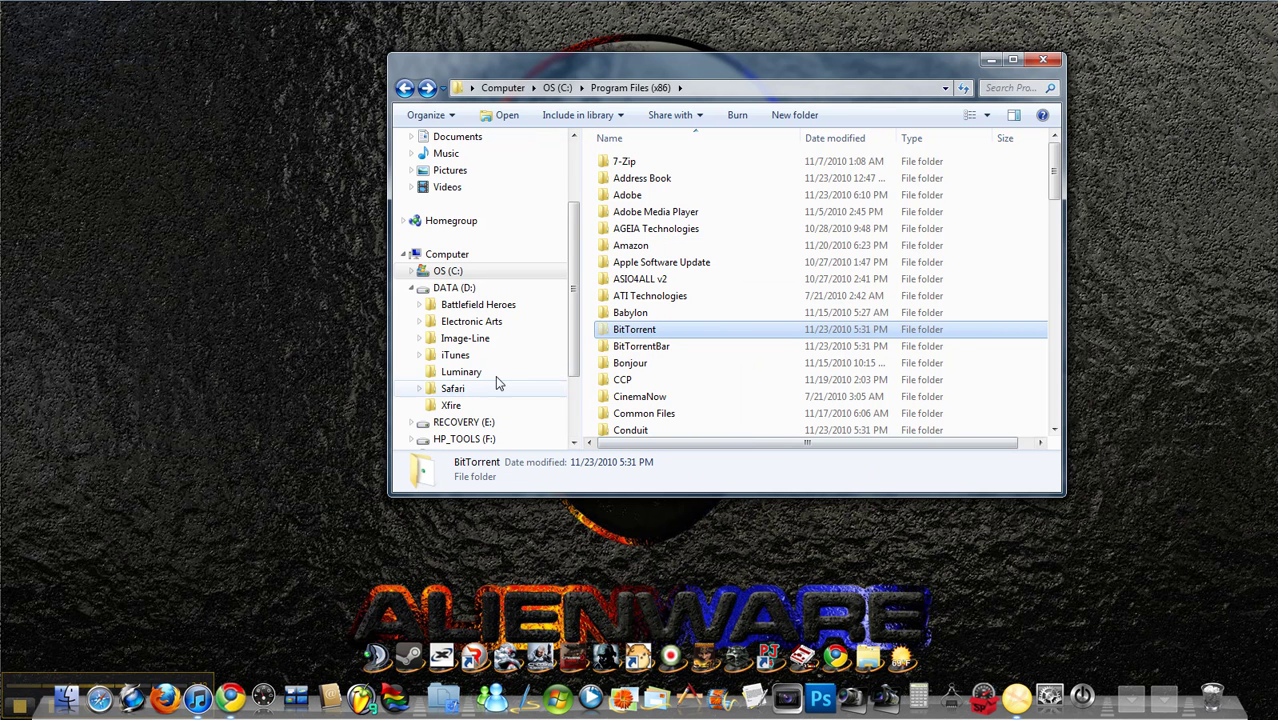
right_click(451, 289)
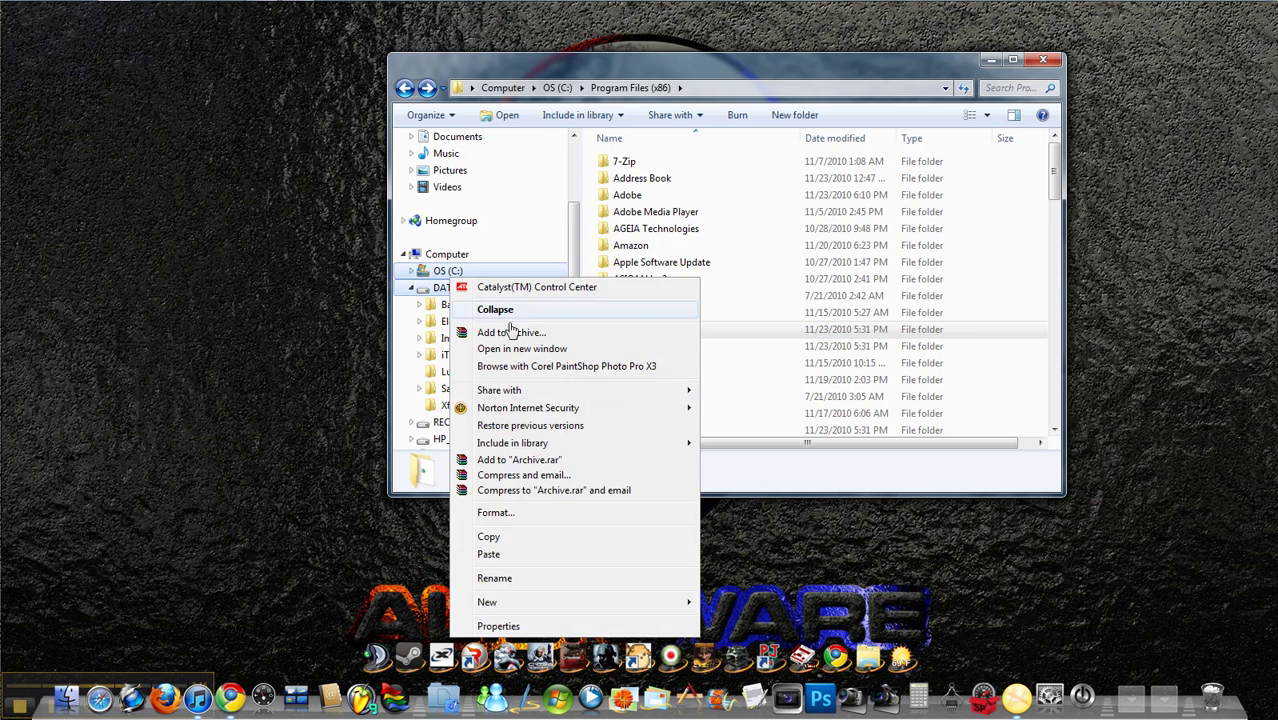
left_click(507, 550)
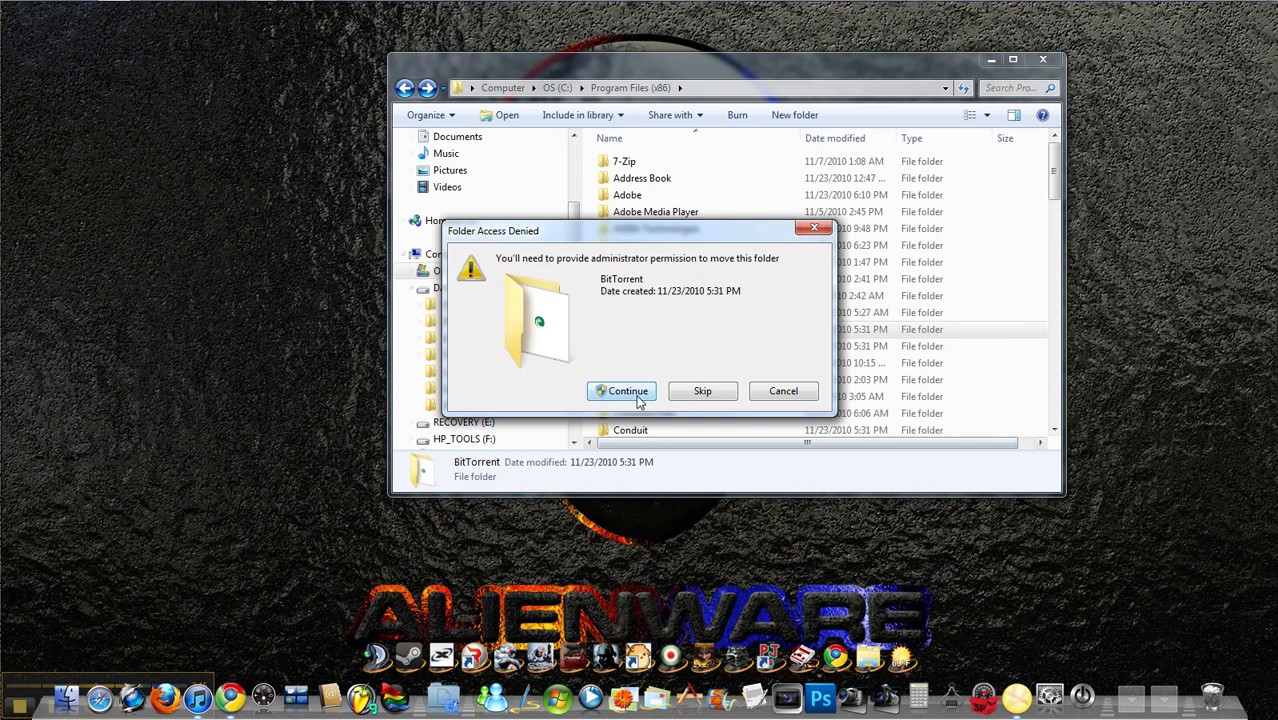
left_click(628, 391)
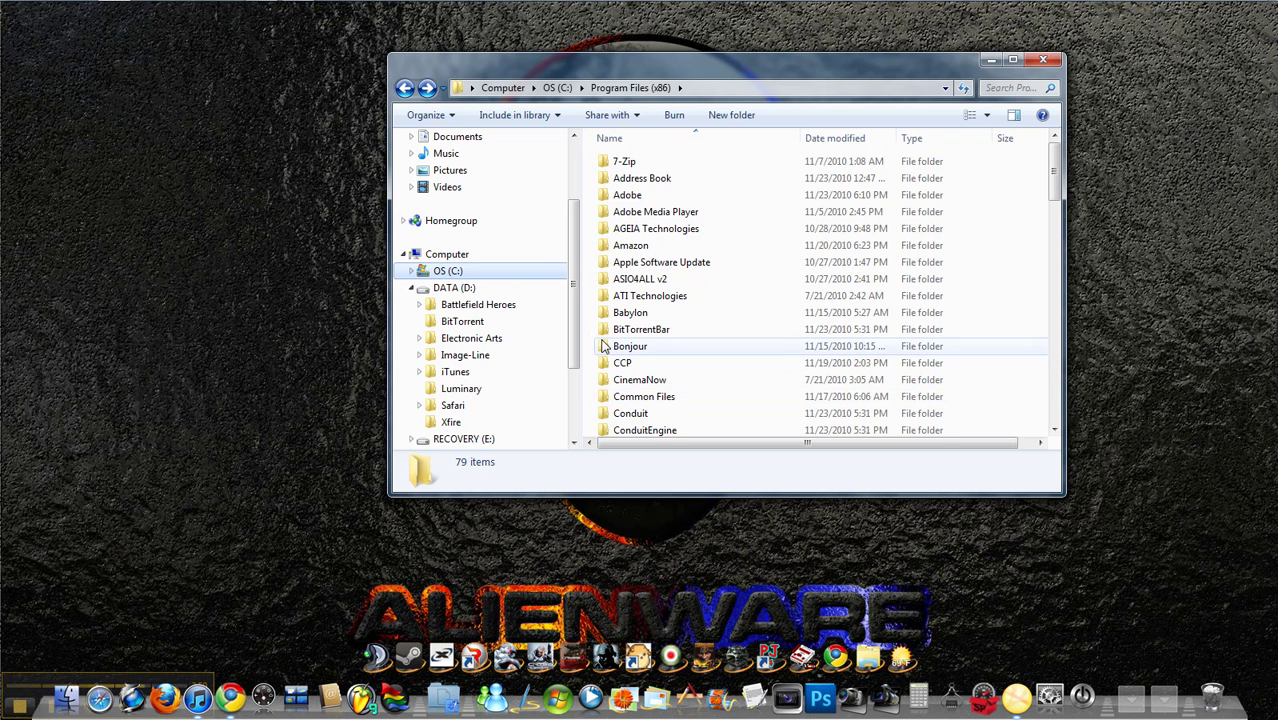
- Drag BitTorrent.exe from D:\BitTorrent onto the dock, test-launch and close it, then return to OS (C:)
left_click(490, 289)
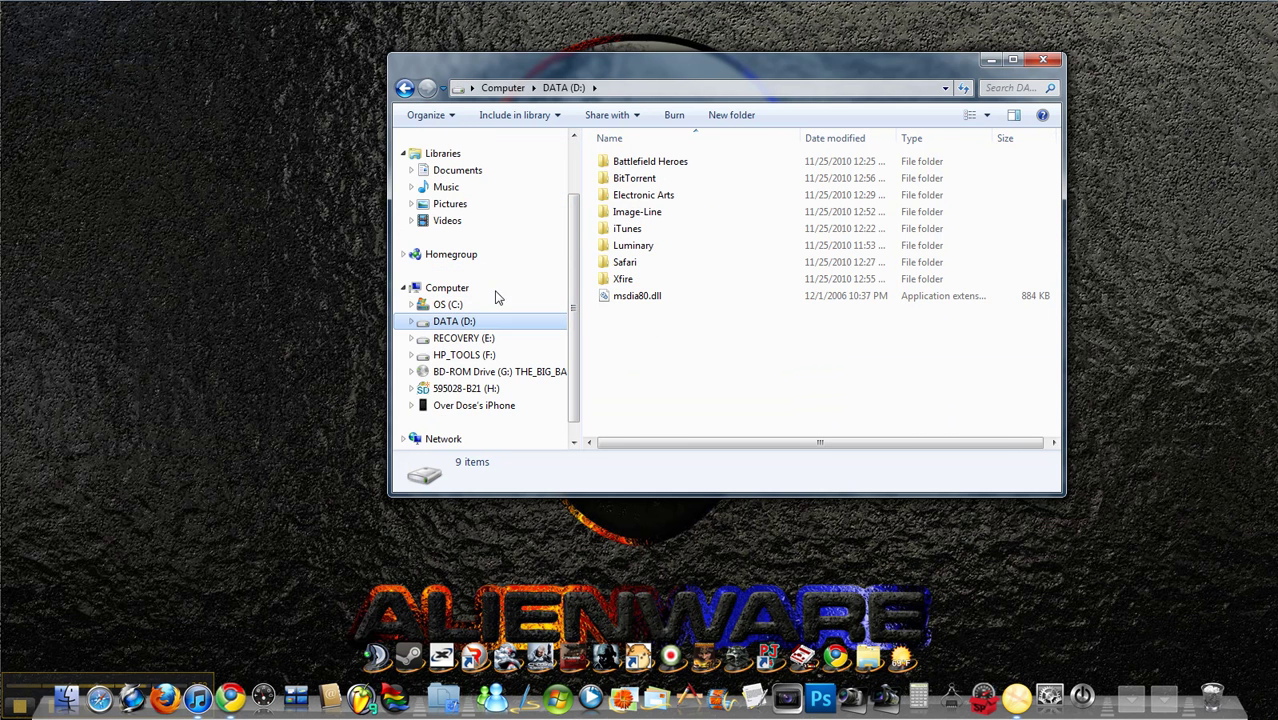
double_click(640, 180)
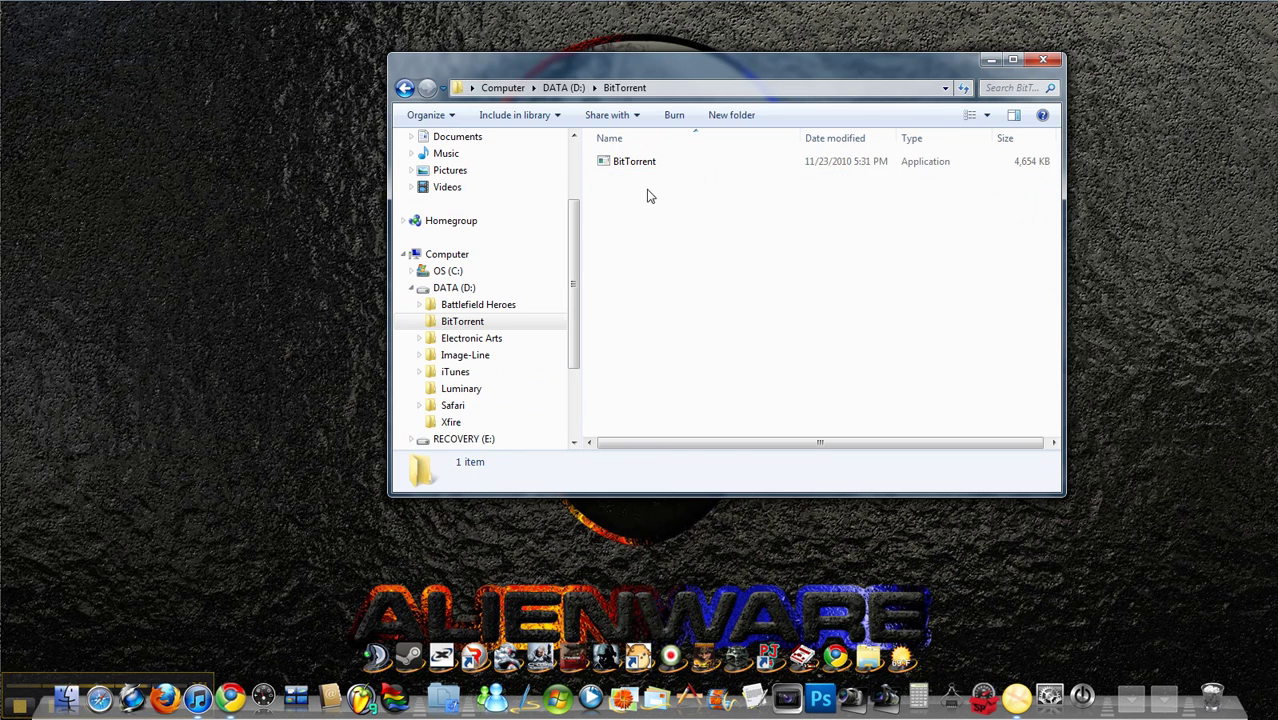
left_click_drag(632, 162, 250, 690)
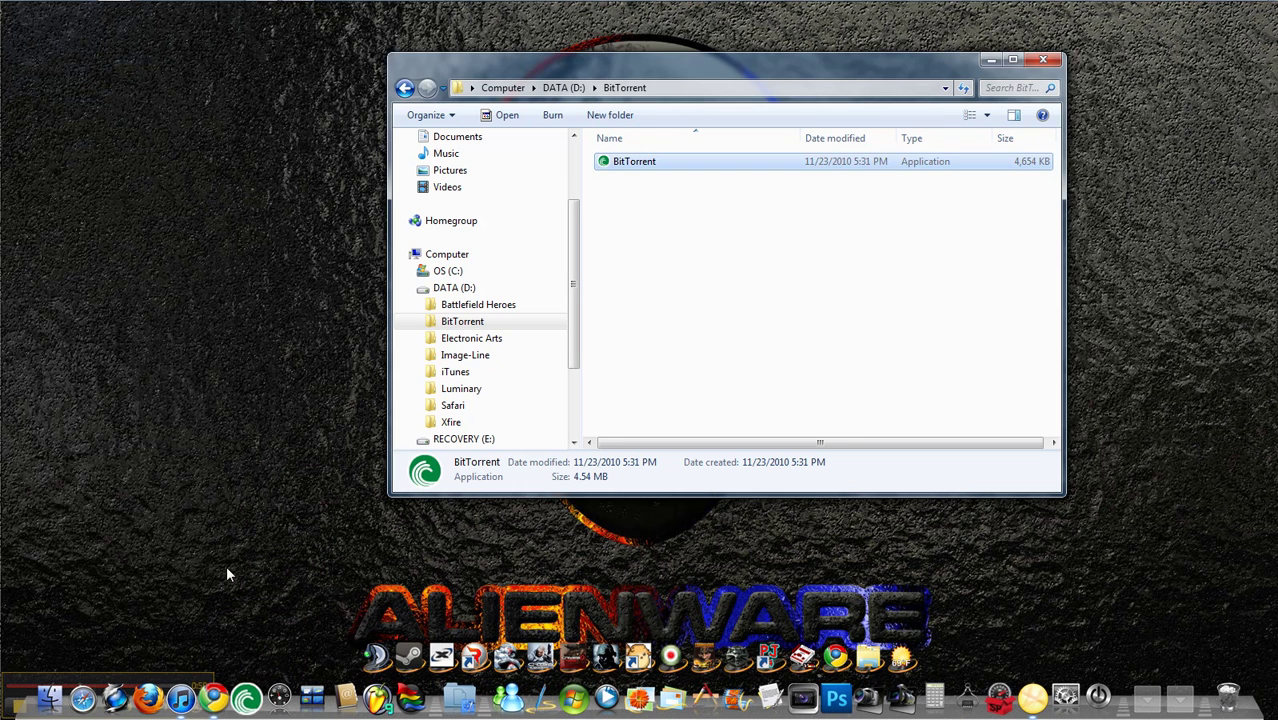
left_click(246, 686)
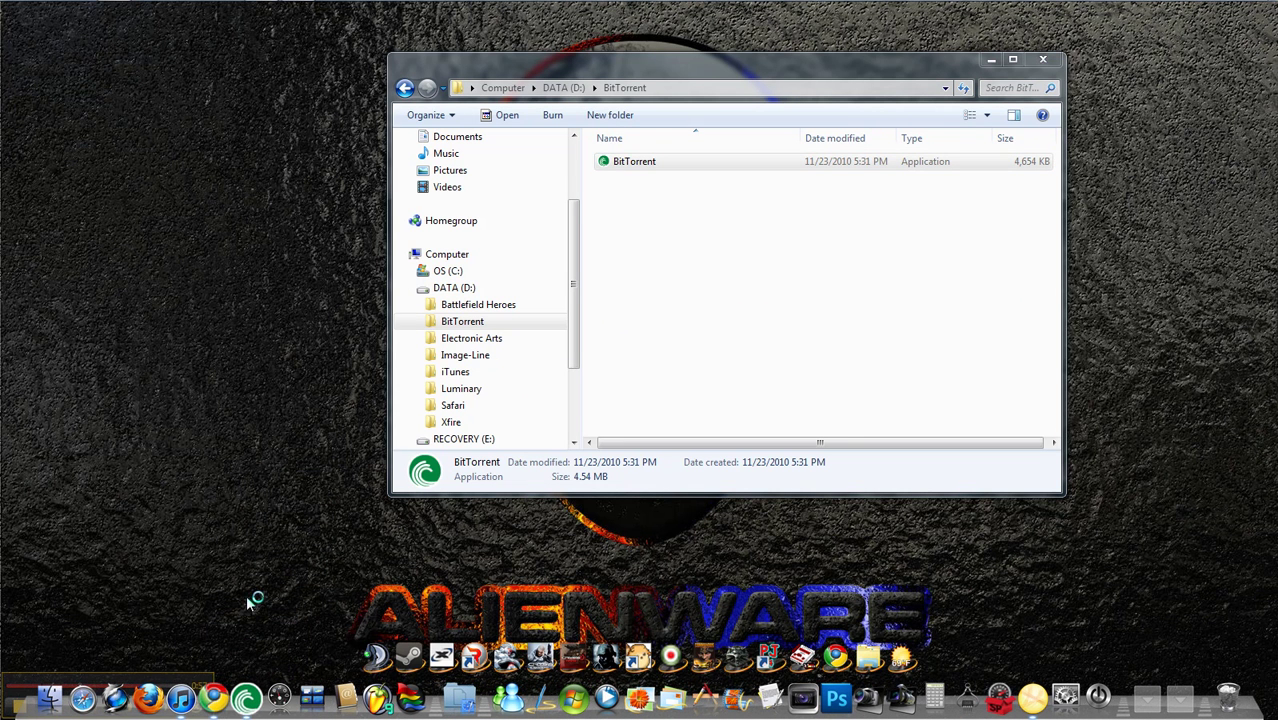
left_click(403, 10)
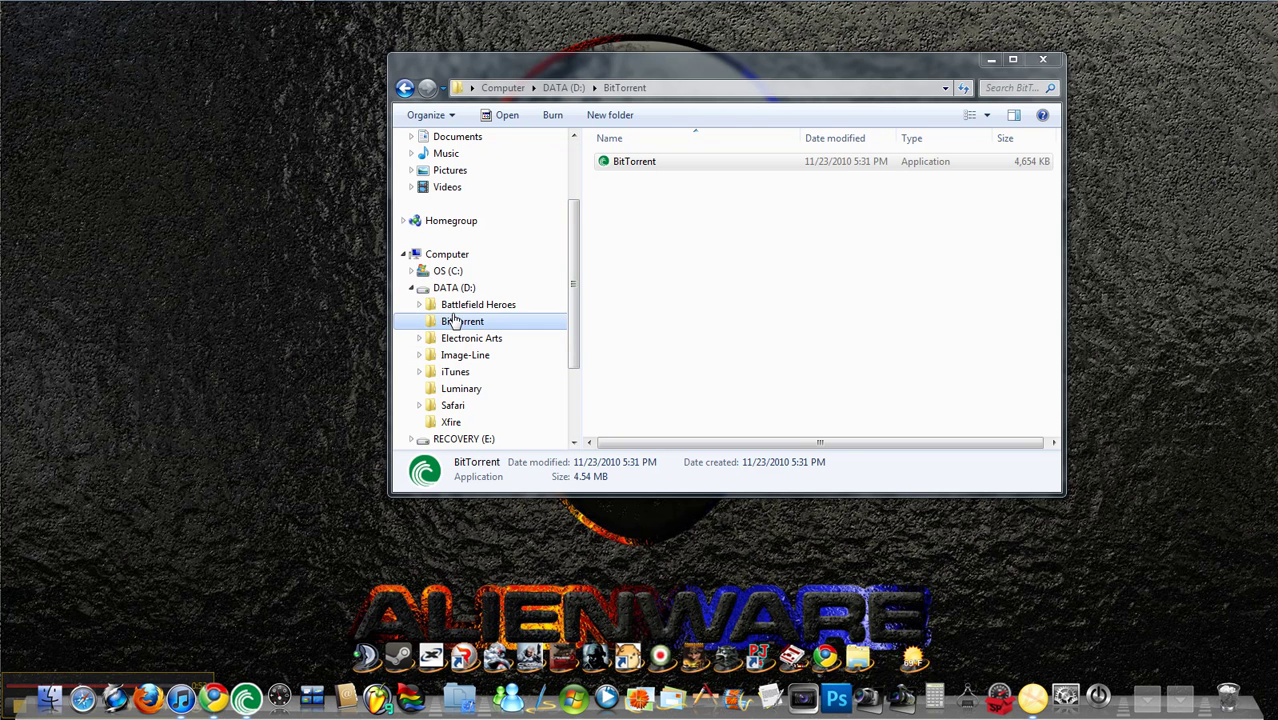
left_click(440, 271)
- Open Program Files (x86) and peek inside the BitTorrentBar folder
left_click(640, 229)
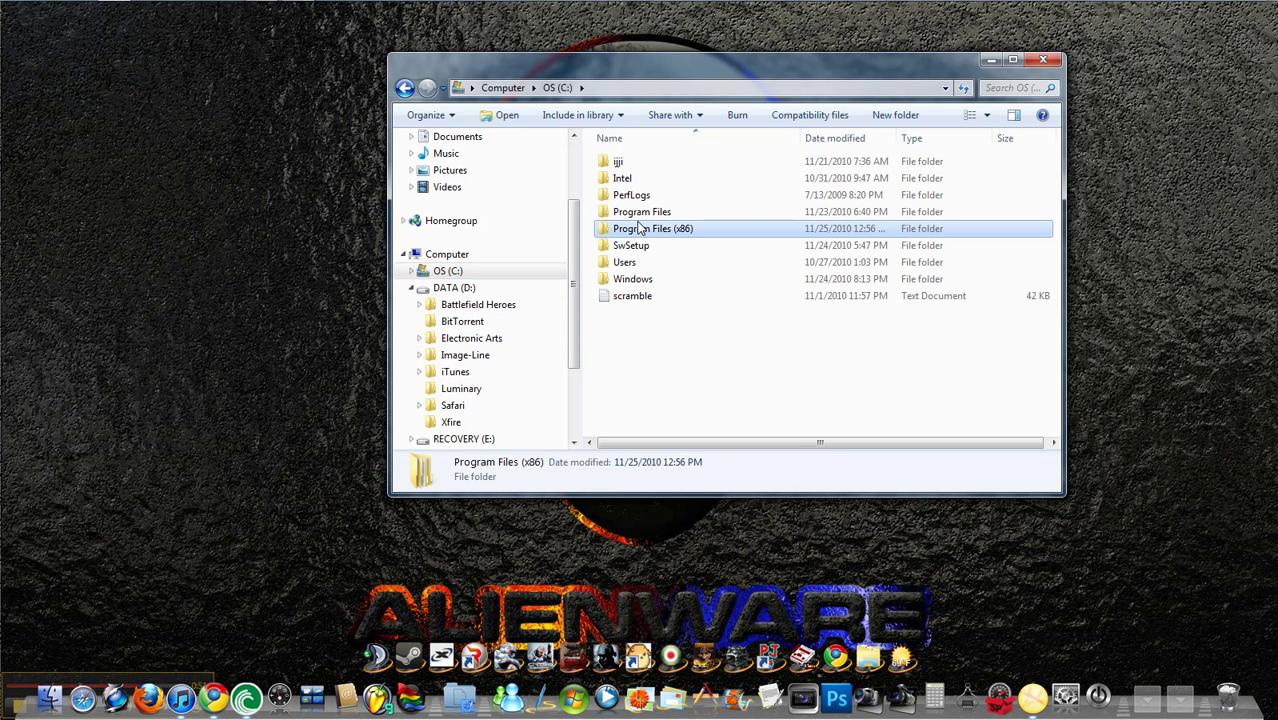
double_click(640, 228)
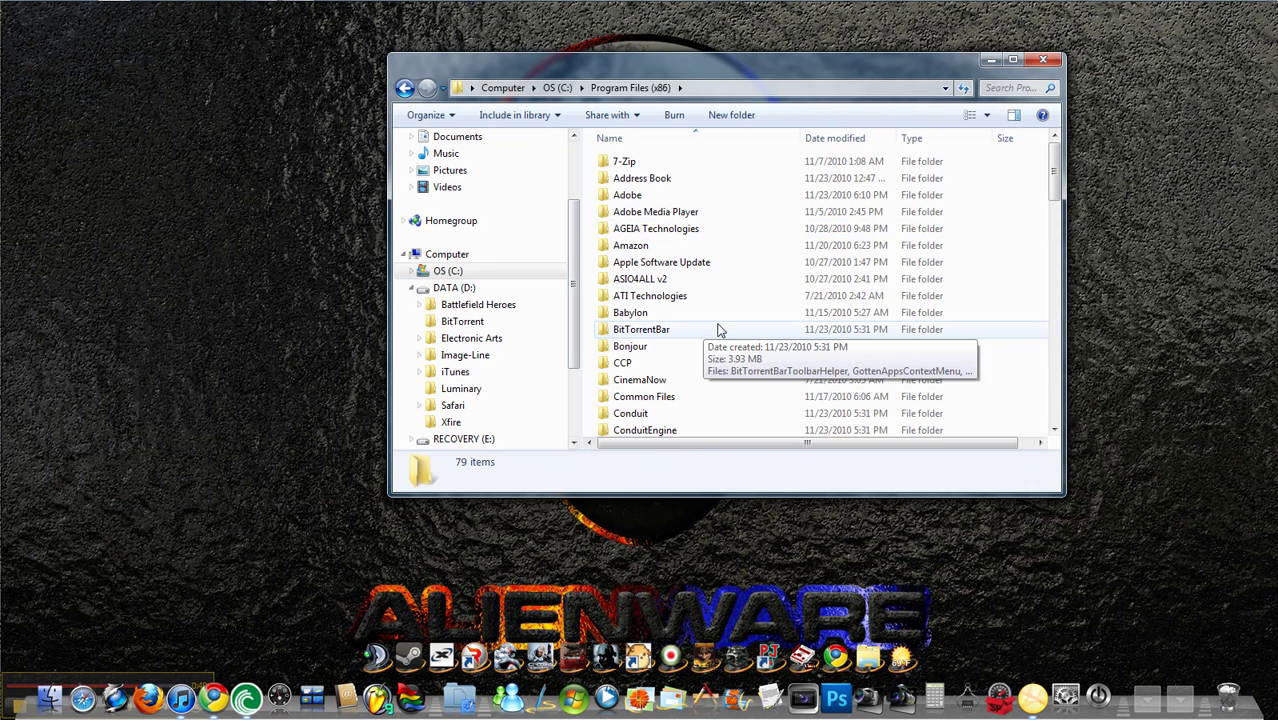
scroll(648, 332, "down", 1)
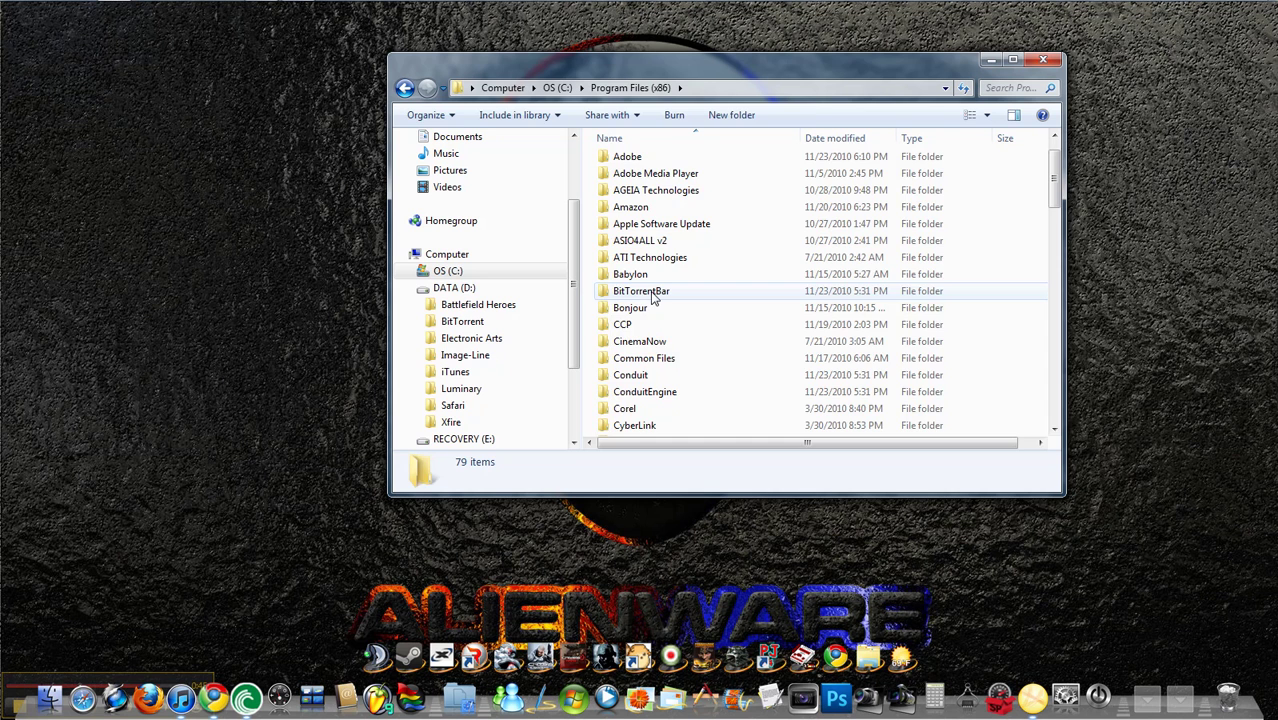
double_click(652, 295)
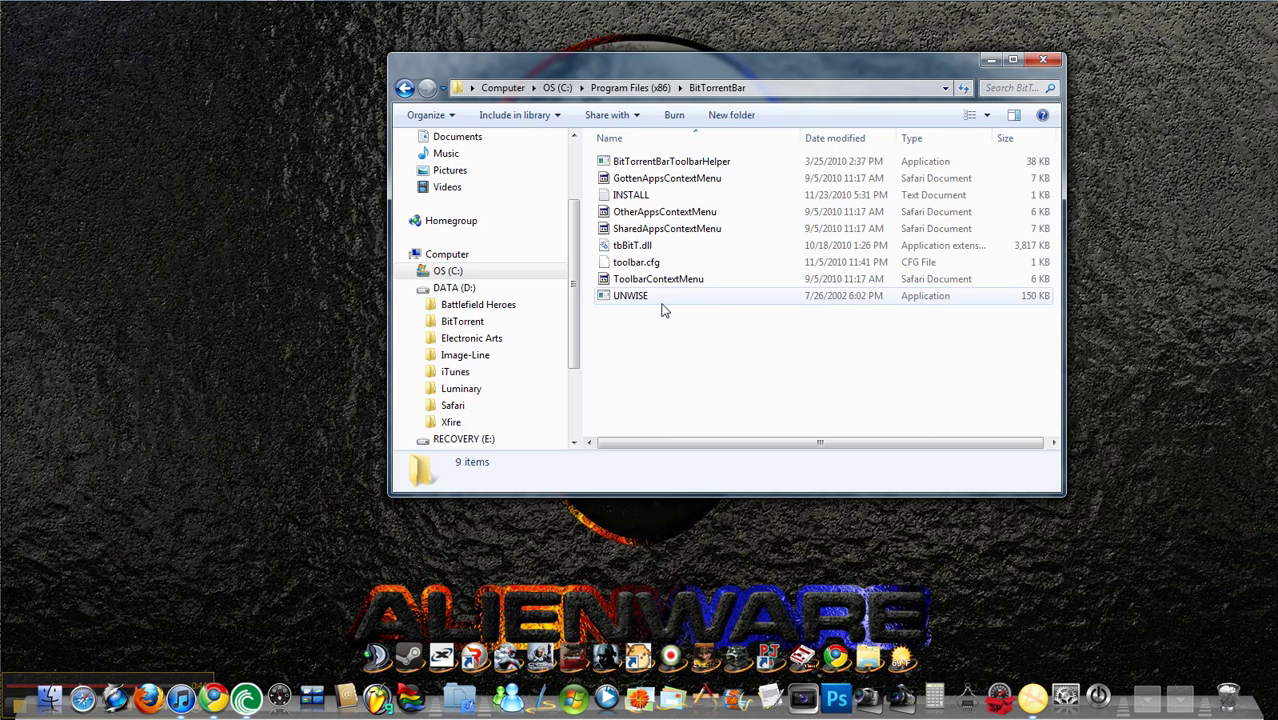
left_click(404, 88)
- Scroll down to the Luminary folder and check its contents before going back
scroll(659, 345, "down", 2)
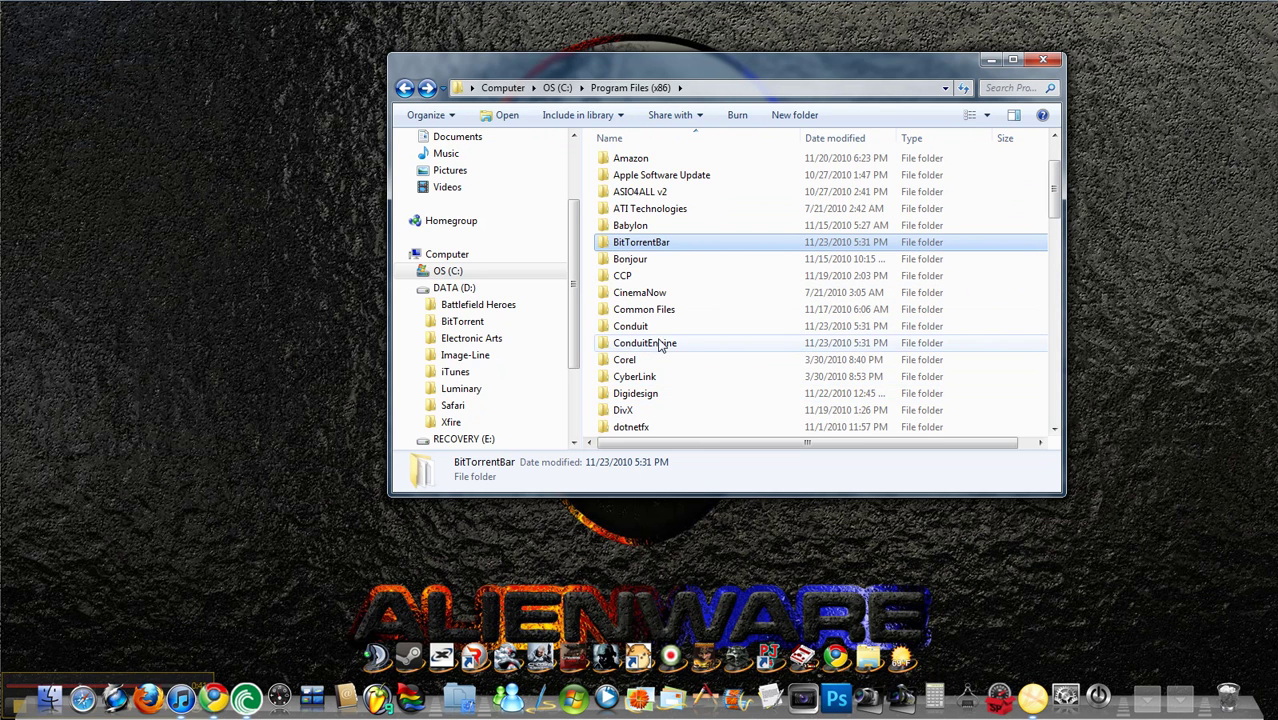
scroll(655, 360, "down", 1)
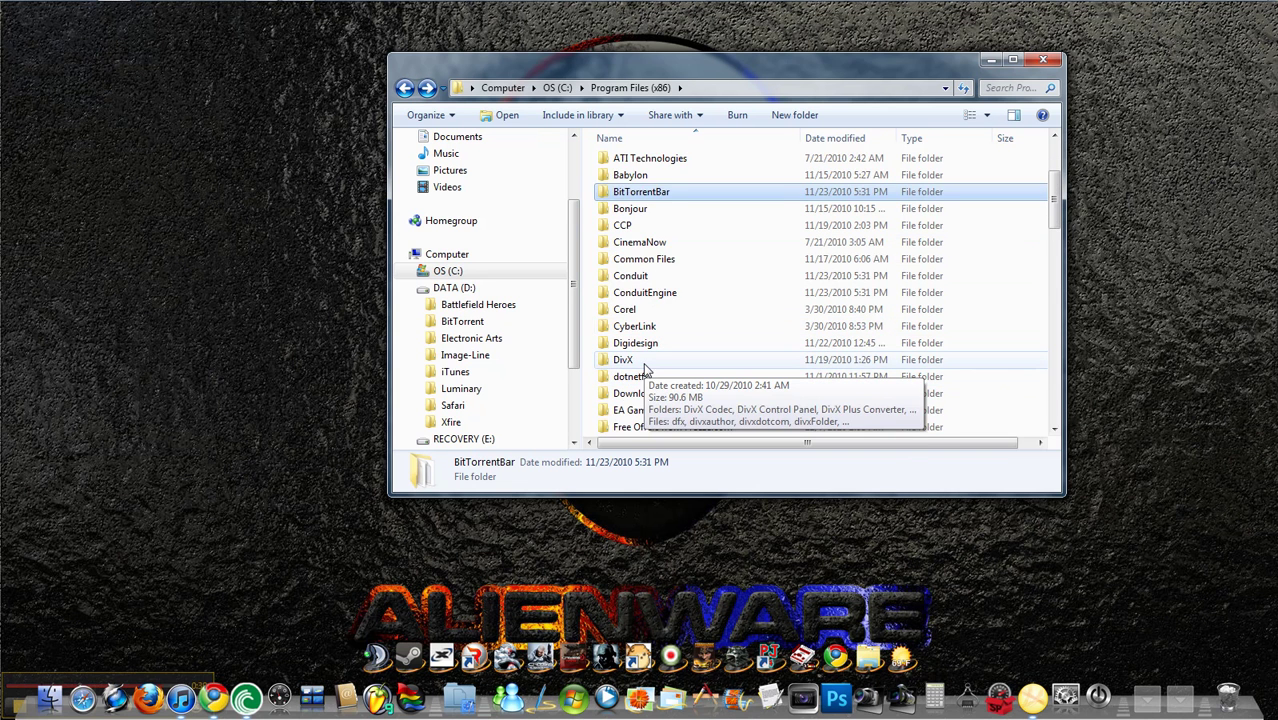
scroll(659, 366, "down", 1)
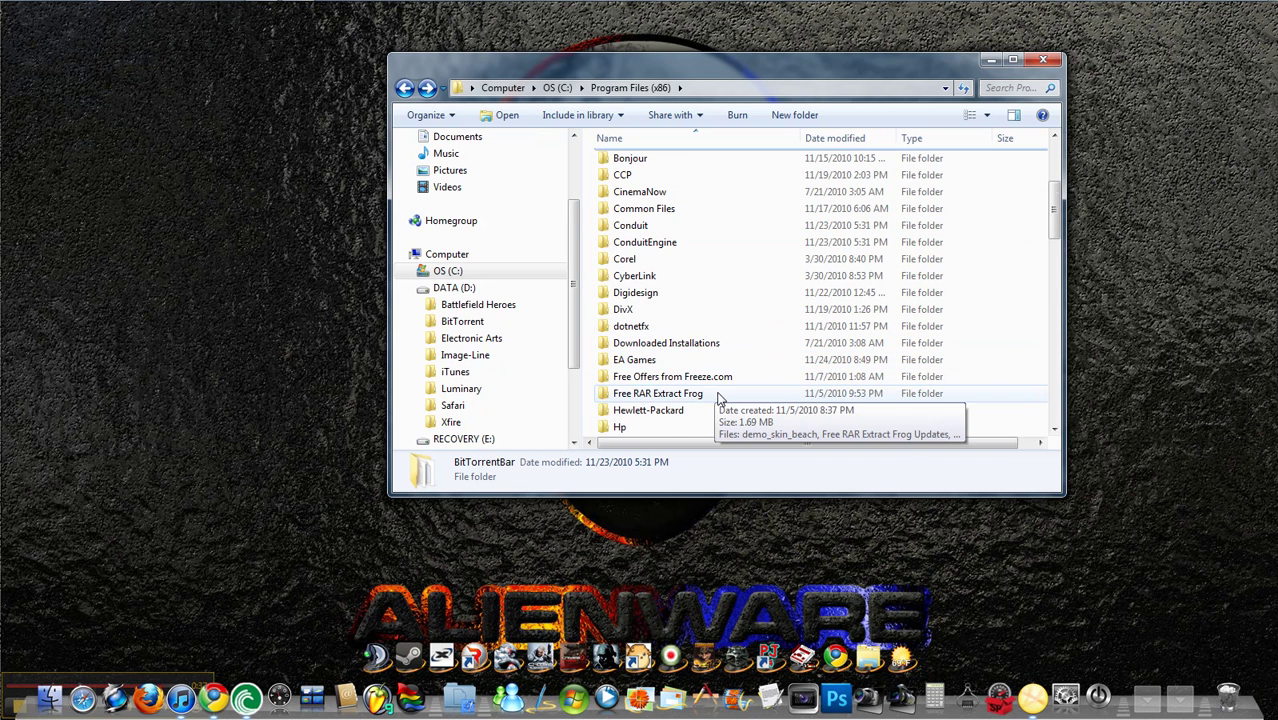
scroll(676, 402, "down", 1)
scroll(683, 398, "down", 1)
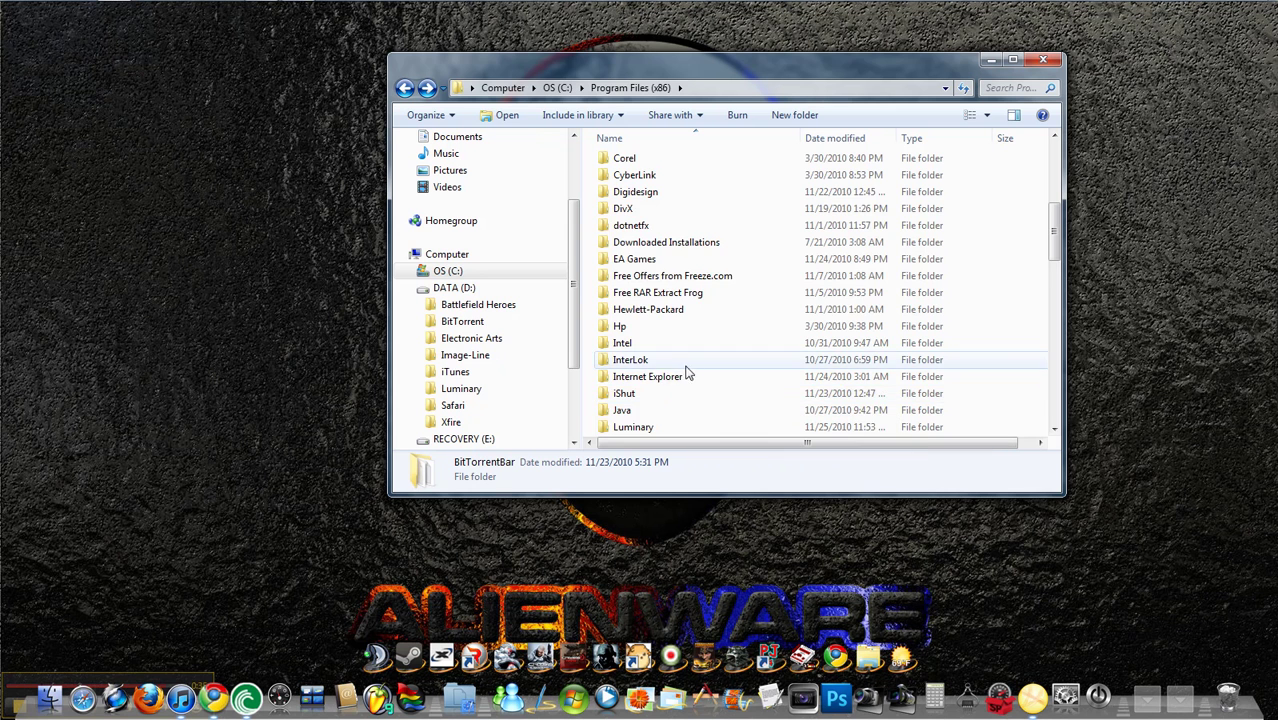
scroll(670, 390, "down", 1)
scroll(668, 386, "down", 1)
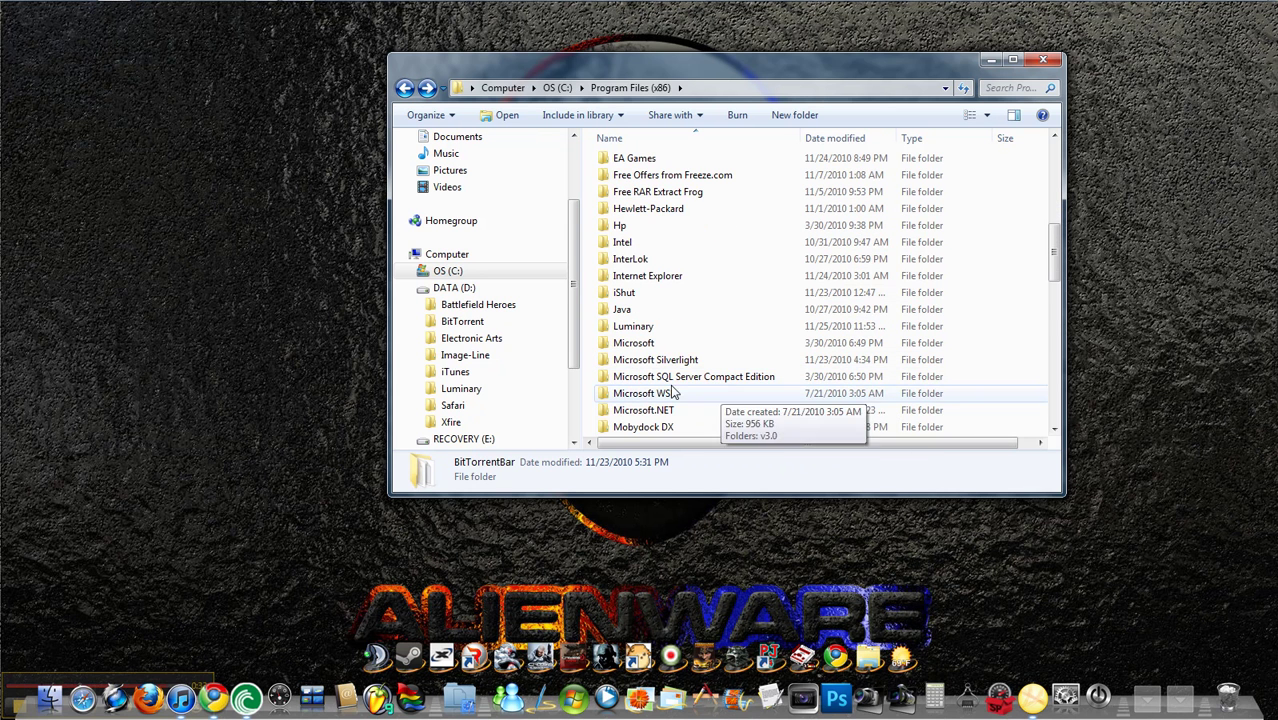
left_click(634, 330)
double_click(634, 328)
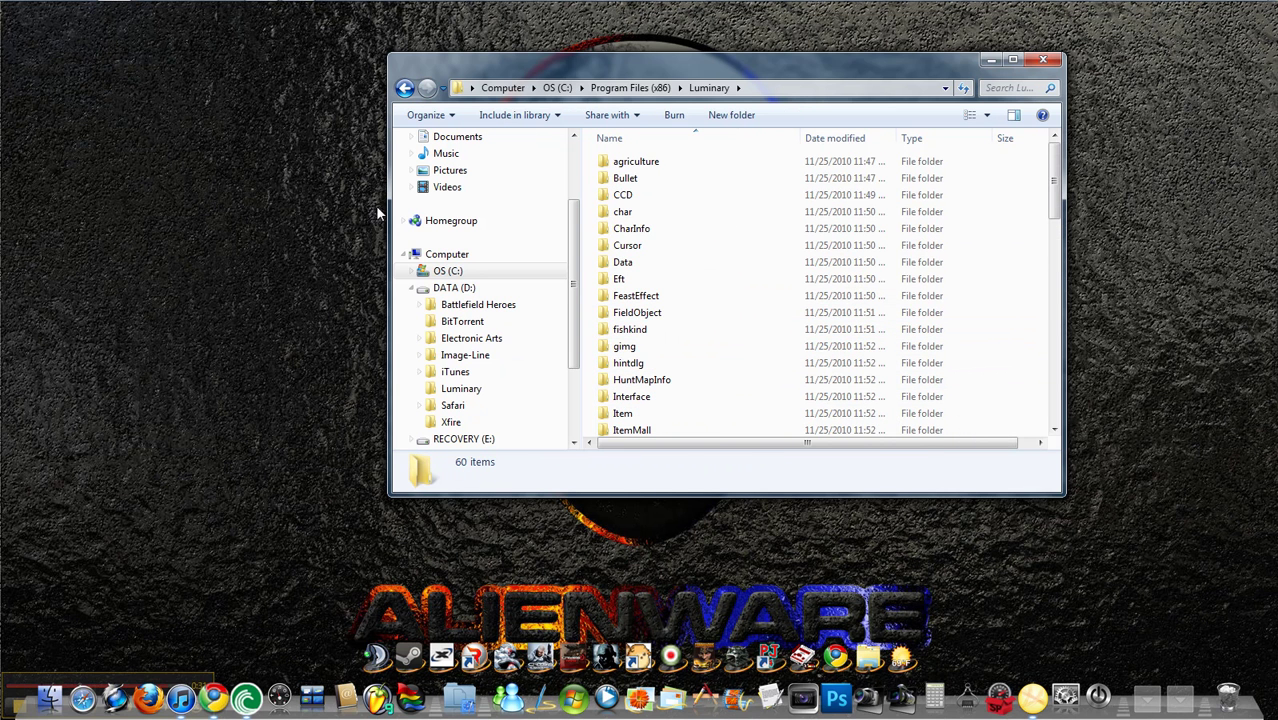
left_click(404, 89)
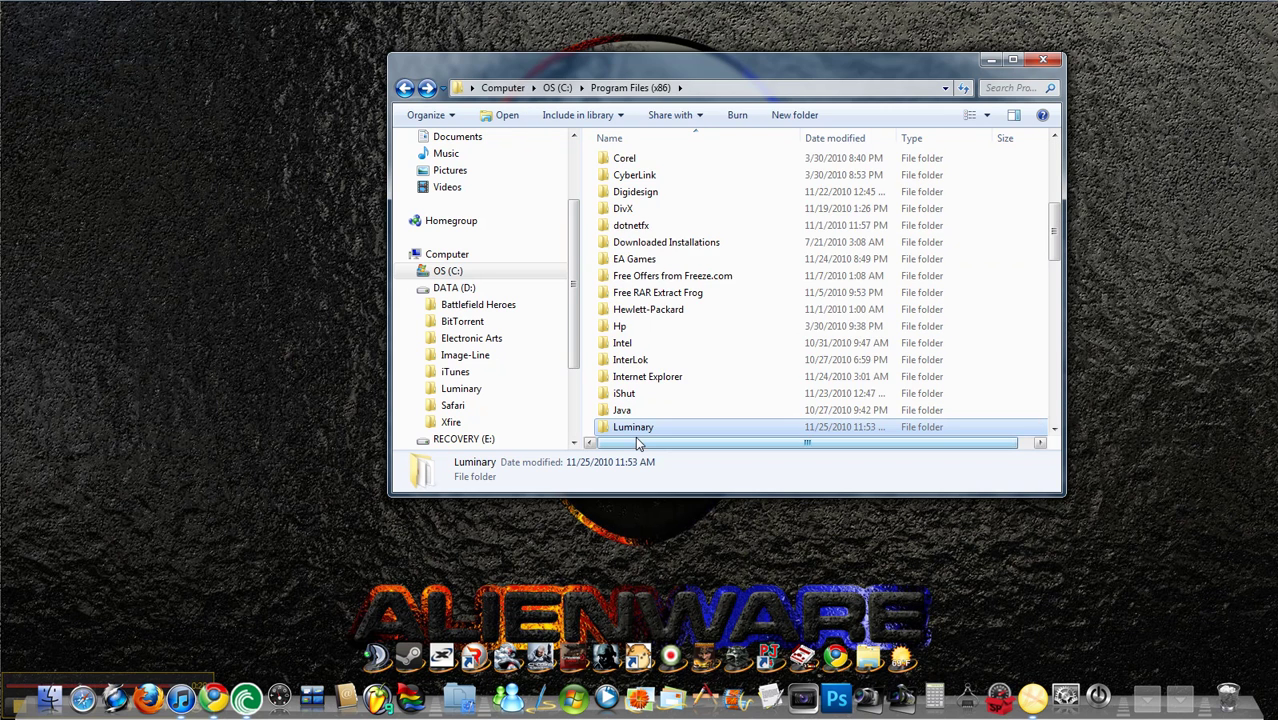
- Cut Luminary and paste it onto DATA (D:), approving administrator permission and the folder replace
right_click(638, 432)
key("Escape")
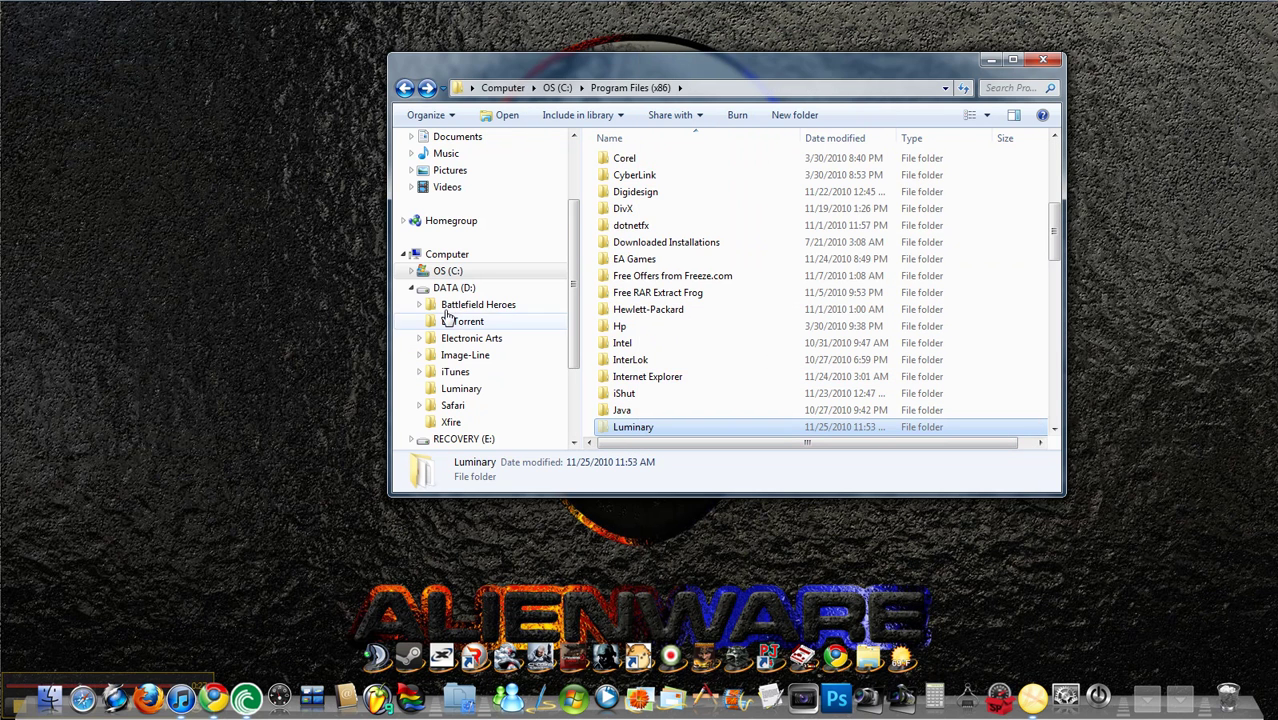
right_click(451, 290)
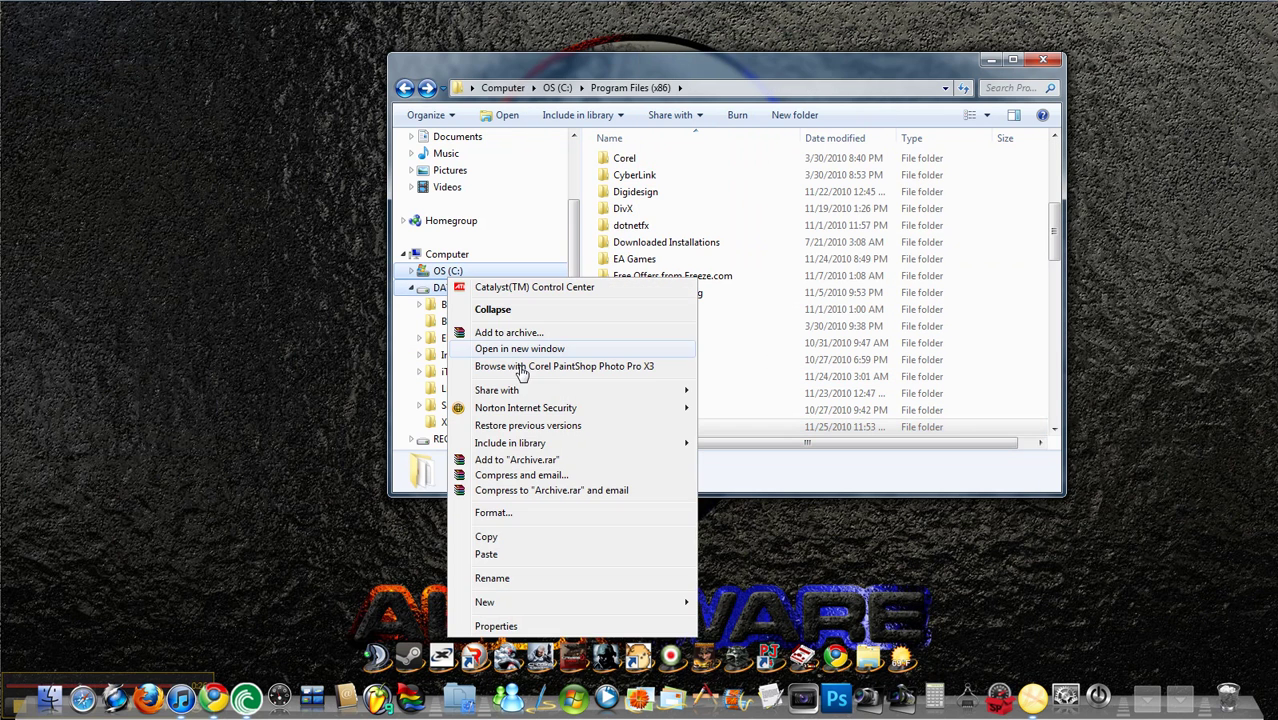
left_click(487, 555)
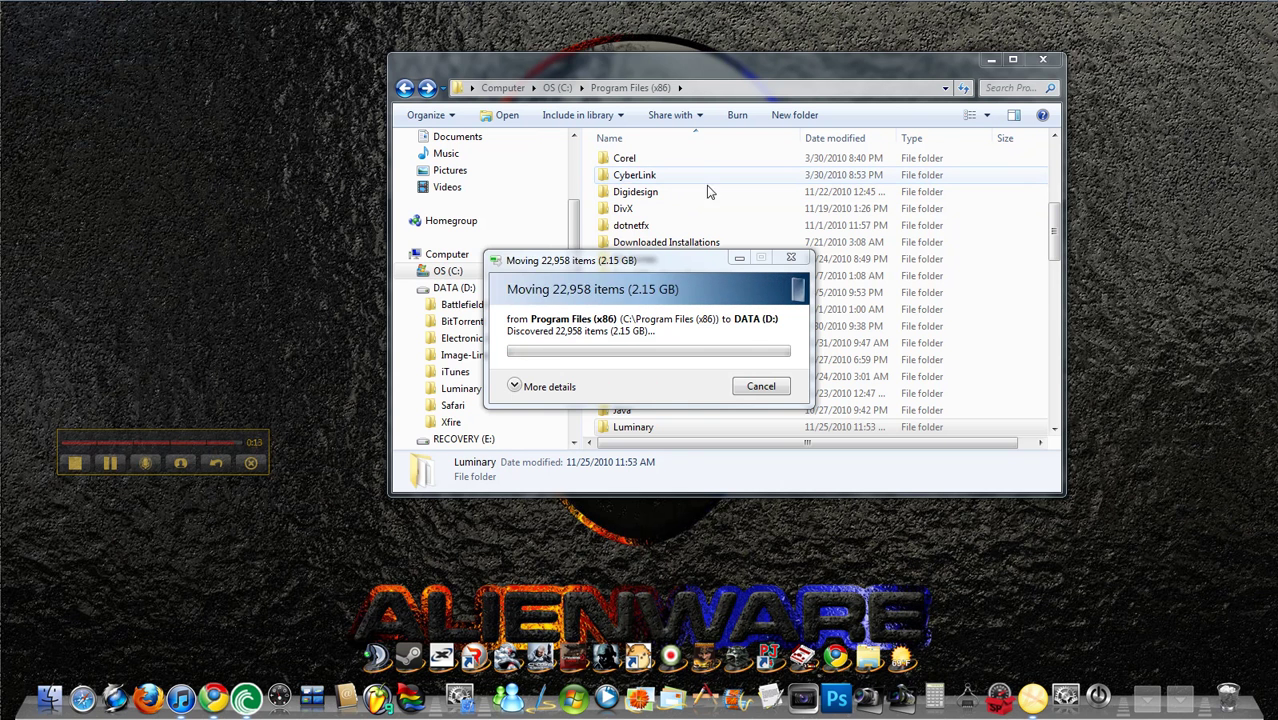
left_click(596, 391)
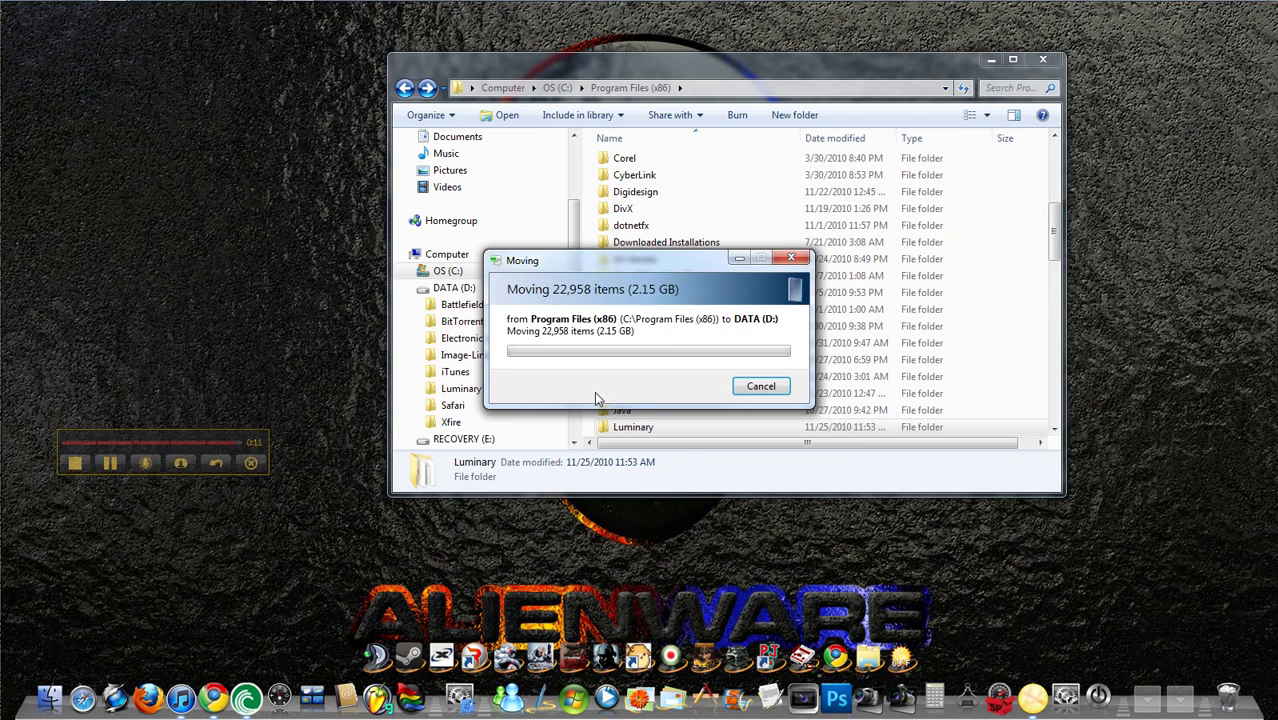
left_click(701, 487)
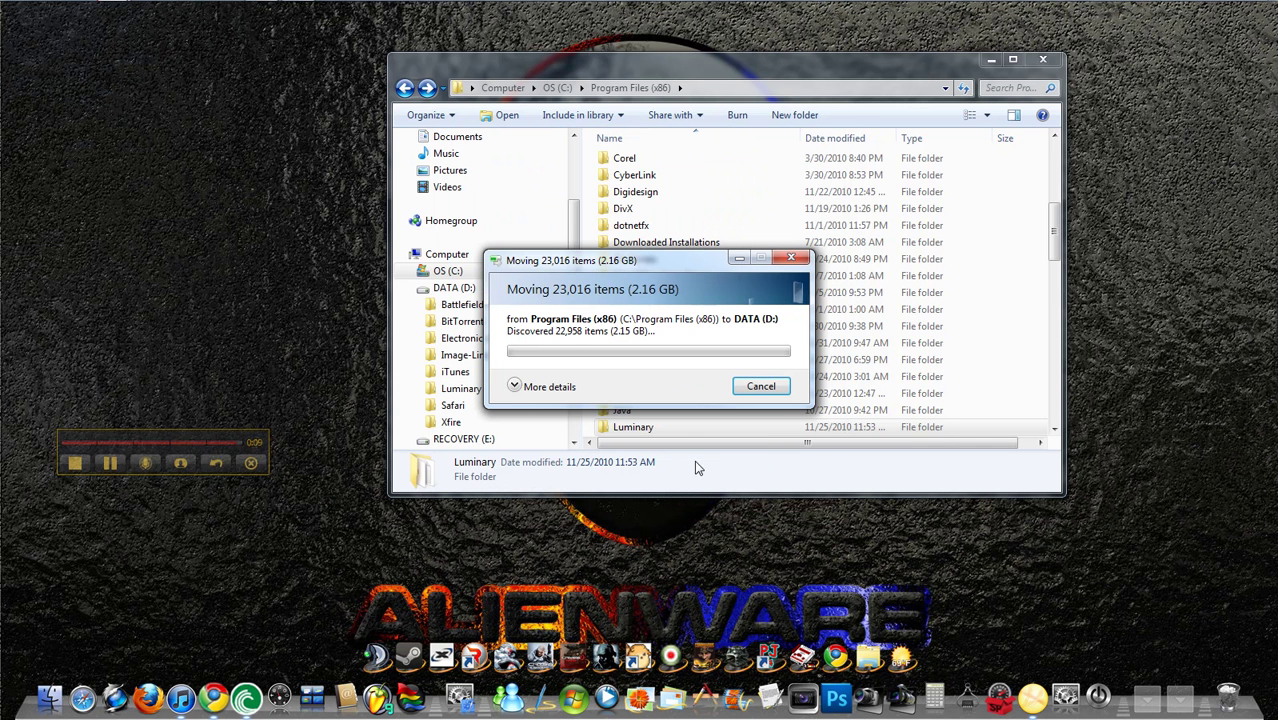